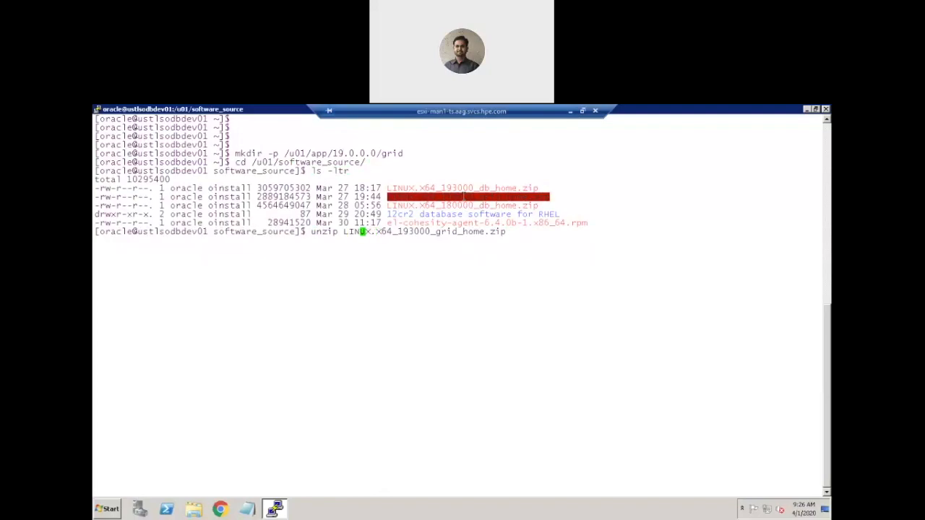
# Extract LINUX.X64_193000_grid_home.zip into the /u01/app/19.0.0.0/grid/ directory using unzip with the -d option.
pyautogui.write('-d')
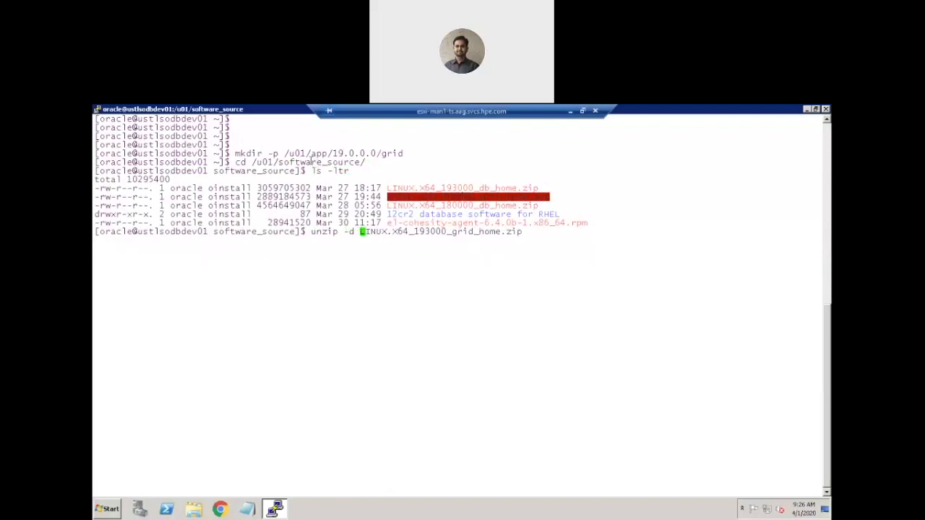
pyautogui.moveTo(285, 154); pyautogui.dragTo(401, 158)
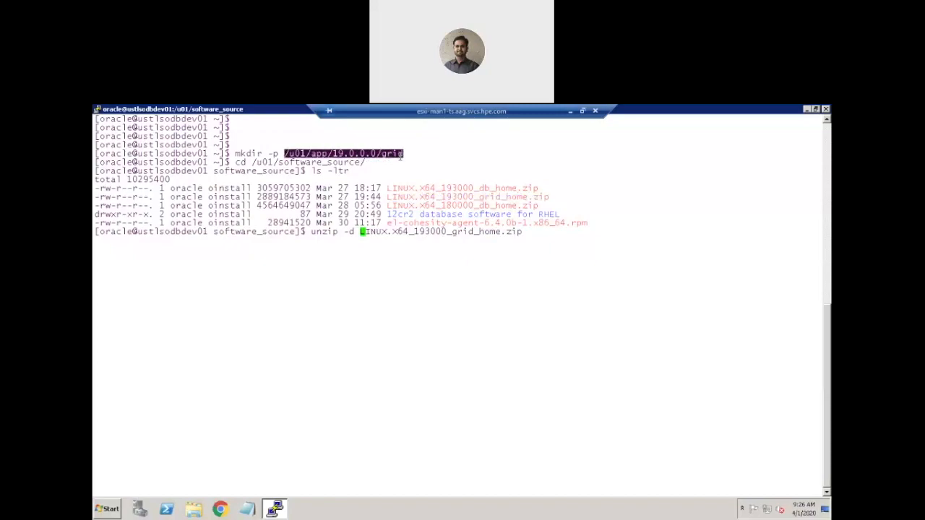
pyautogui.rightClick(400, 157)
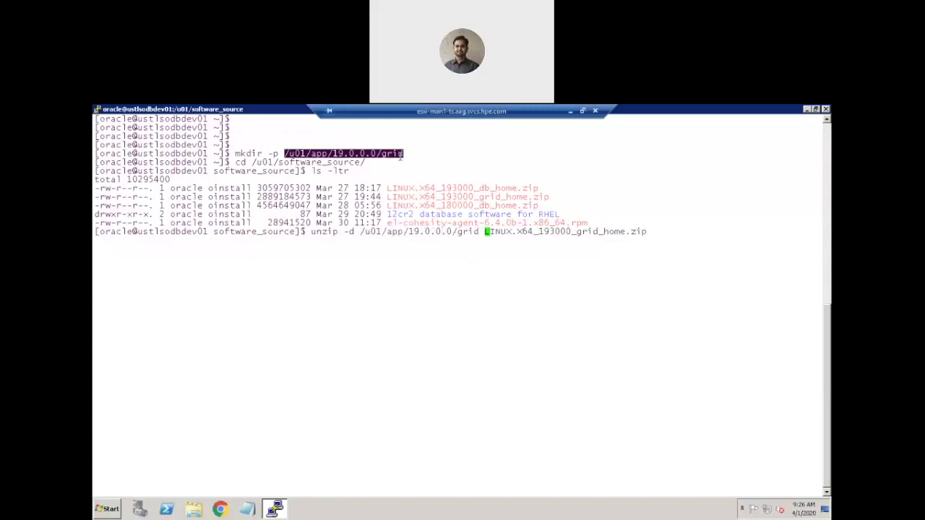
pyautogui.press('BackSpace')
pyautogui.write('/')
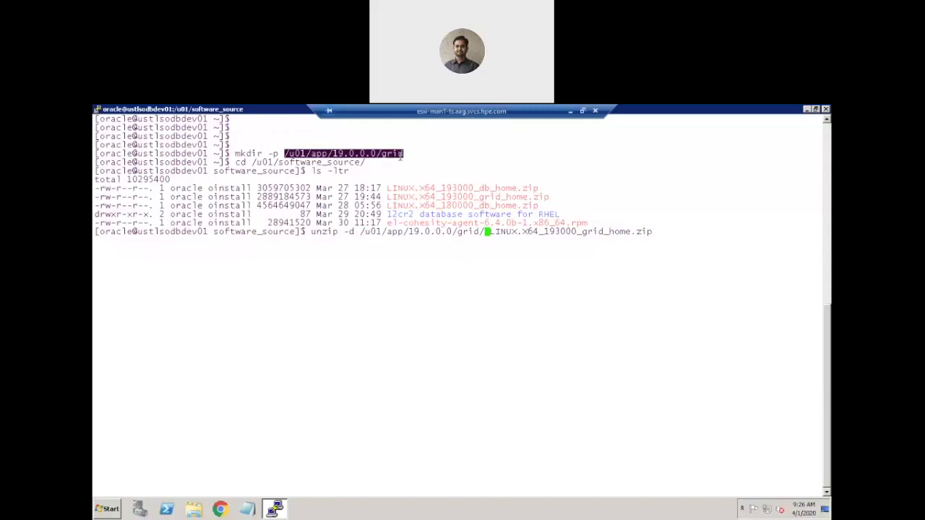
pyautogui.press('Return')
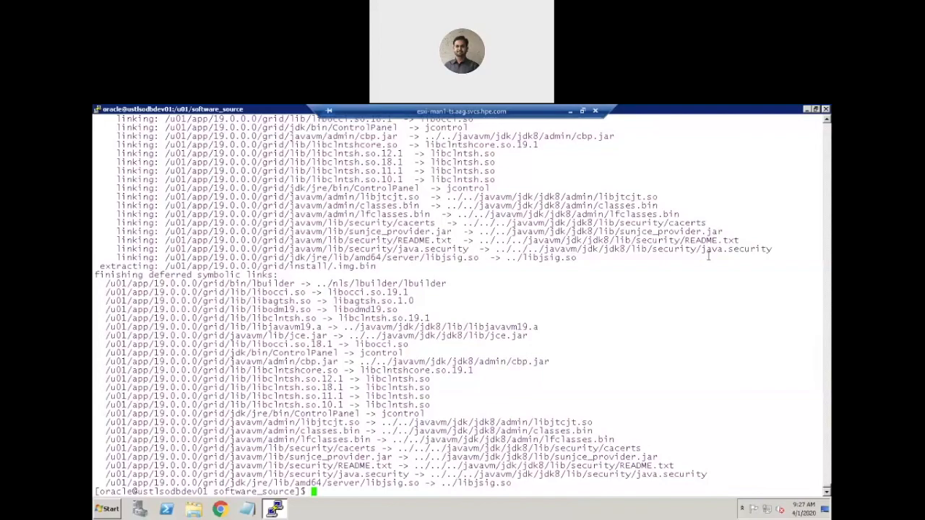
# Switch to Xstart and run the cohesity1 session to get a graphical terminal on the server.
pyautogui.click(808, 112)
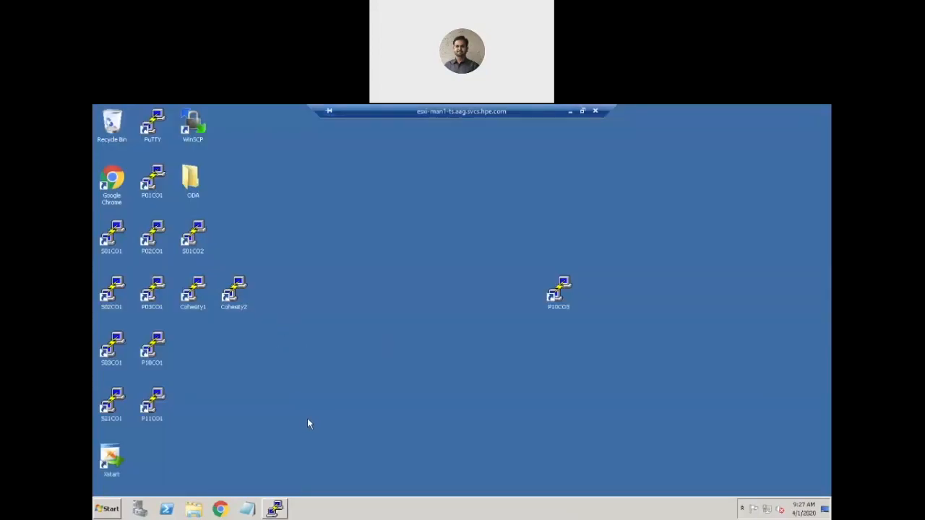
pyautogui.doubleClick(112, 460)
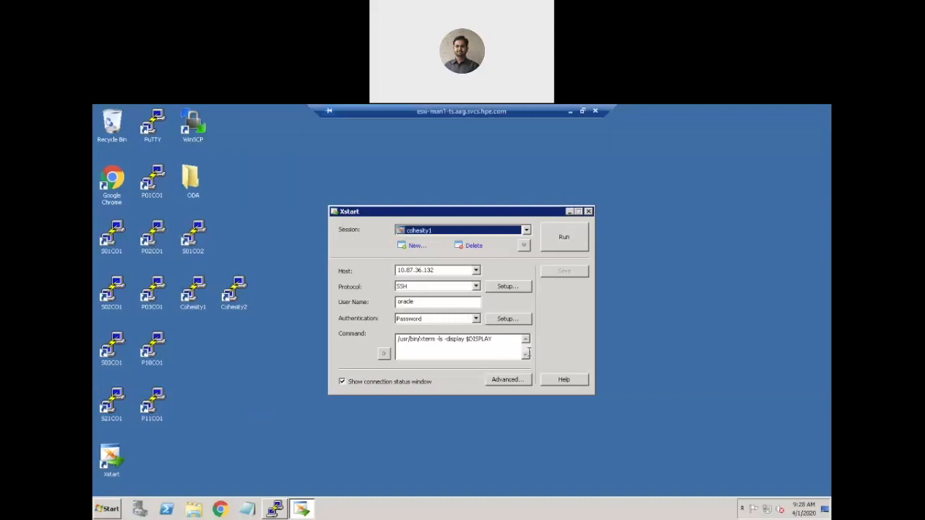
pyautogui.click(560, 238)
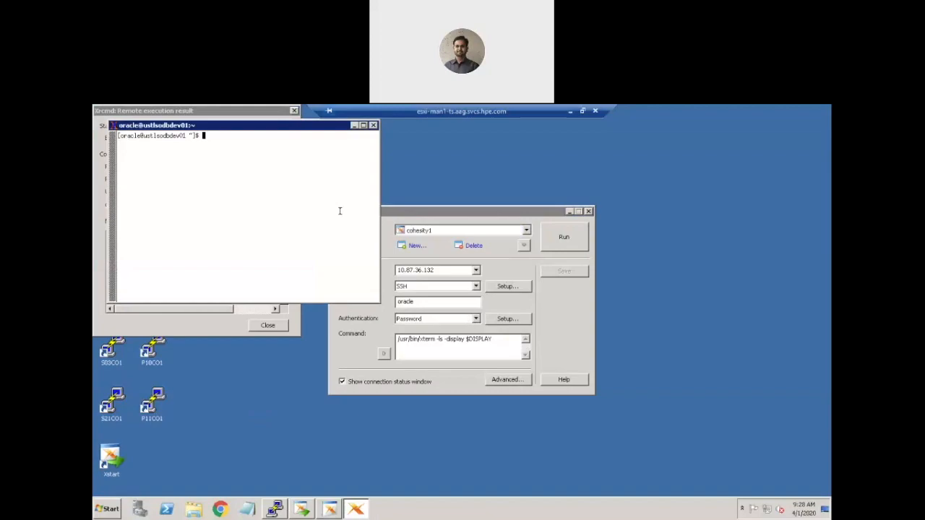
# In the new terminal, change to /u01/app/19.0.0.0/grid/ and launch the installer with ./gridSetup.sh.
pyautogui.write('cd /u01/app/19.0.0.0/gr')
pyautogui.press('Tab')
pyautogui.press('Return')
pyautogui.write('./')
pyautogui.write('gr')
pyautogui.press('Tab')
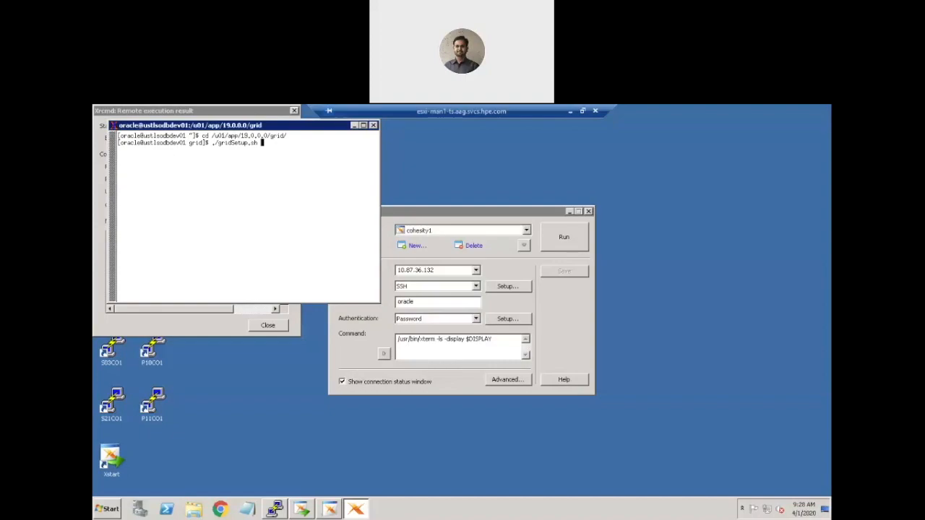
pyautogui.press('Return')
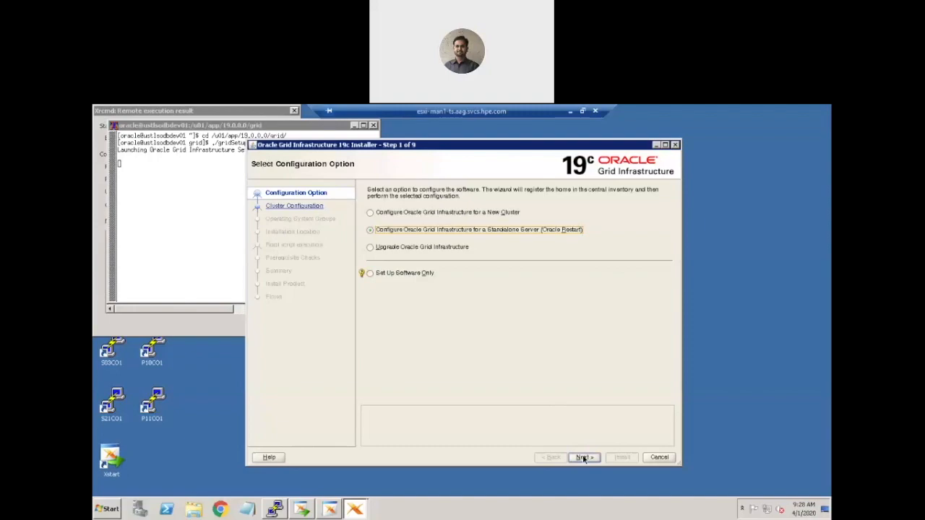
# Continue with the Standalone Server (Oracle Restart) configuration and set the DATA disk group's redundancy to External, leaving no disk selected.
pyautogui.click(584, 457)
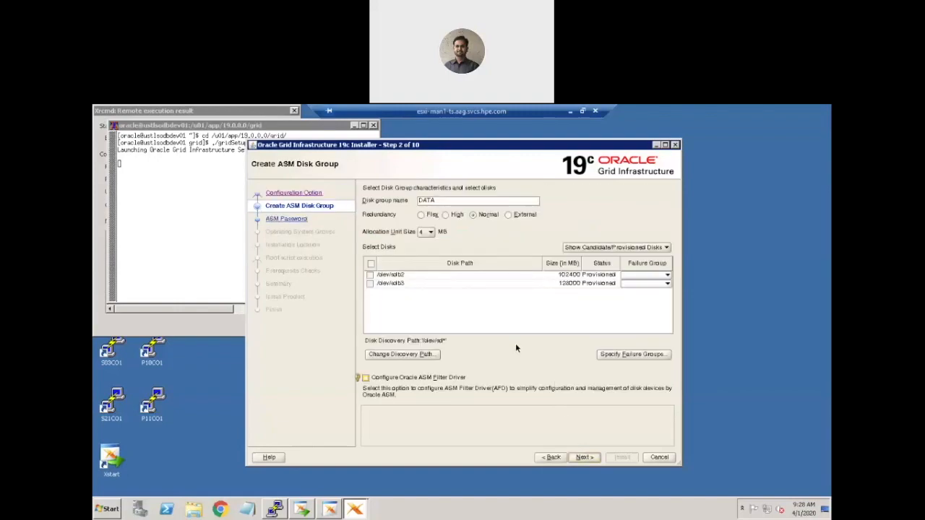
pyautogui.click(370, 276)
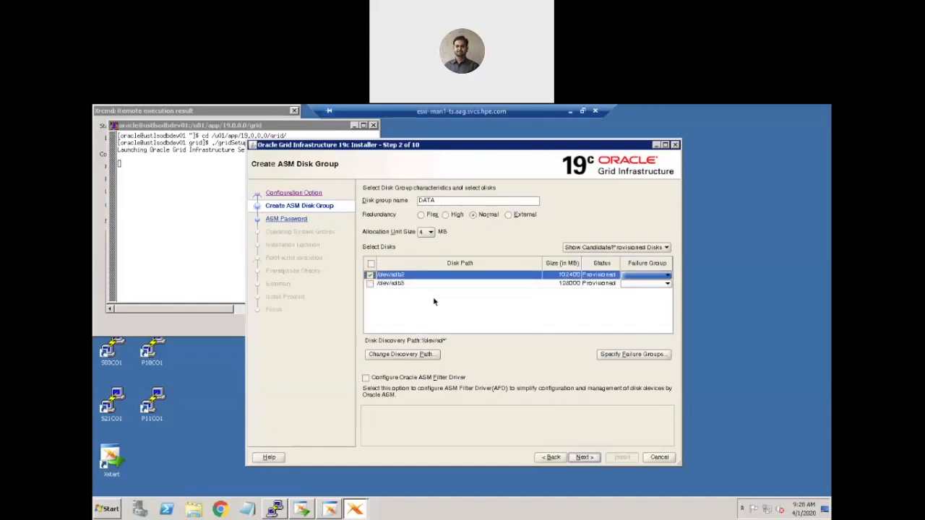
pyautogui.click(509, 216)
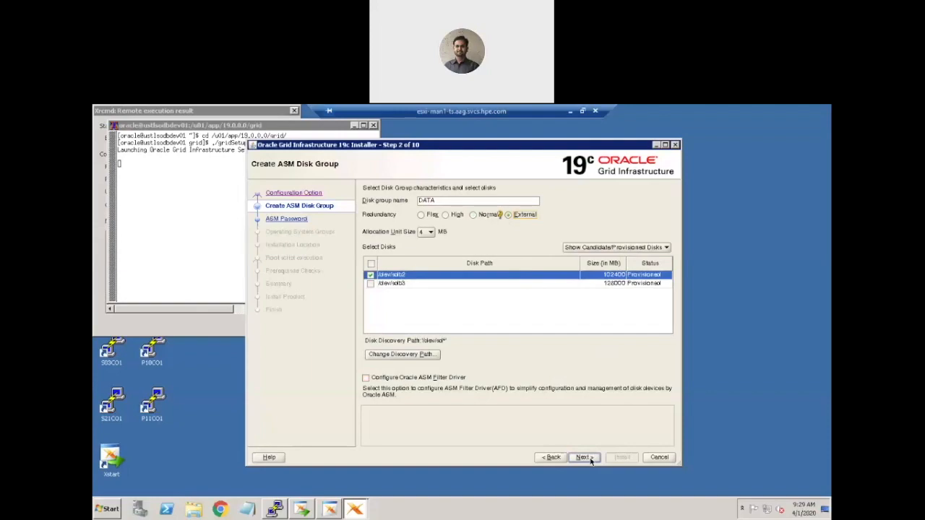
pyautogui.click(371, 275)
# Open the disk discovery path for editing and enter /dev/oracleasm/ as the path.
pyautogui.click(403, 355)
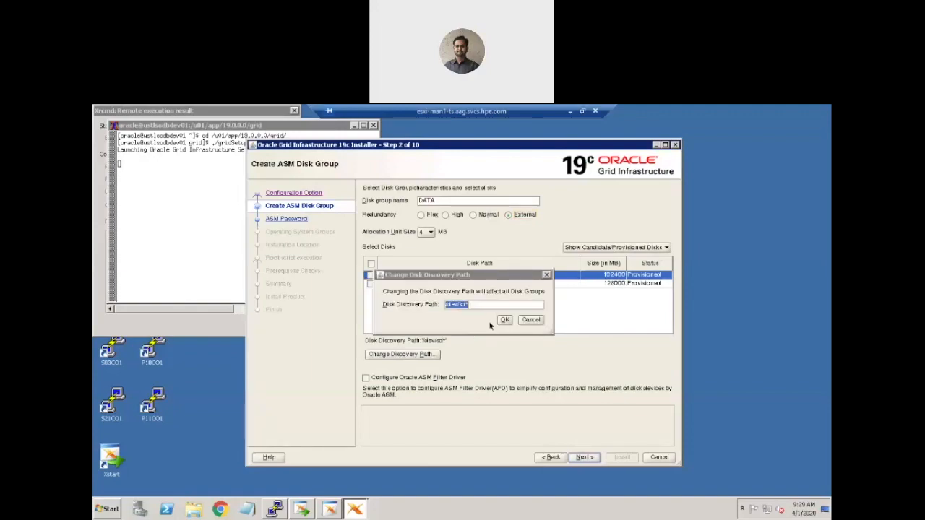
pyautogui.click(489, 304)
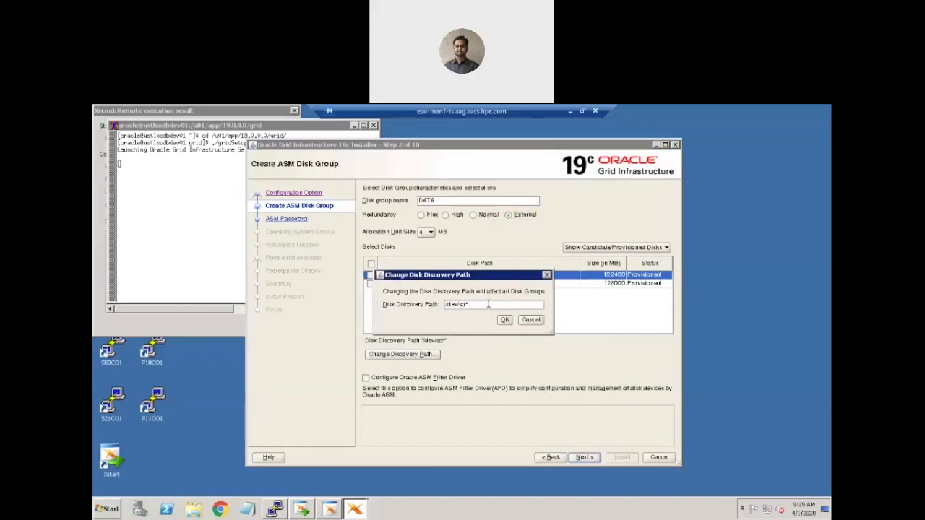
pyautogui.press('BackSpace')
pyautogui.press('BackSpace')
pyautogui.press('BackSpace')
pyautogui.press('BackSpace')
pyautogui.write('/oracleasm/')
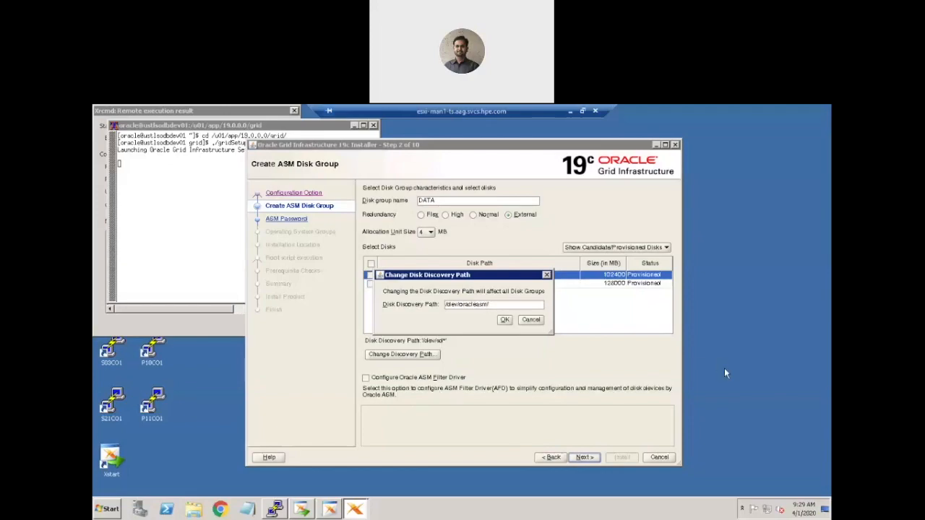
# Switch to the PuTTY terminal and change to the /dev/oracleasm/disks/ directory.
pyautogui.click(275, 509)
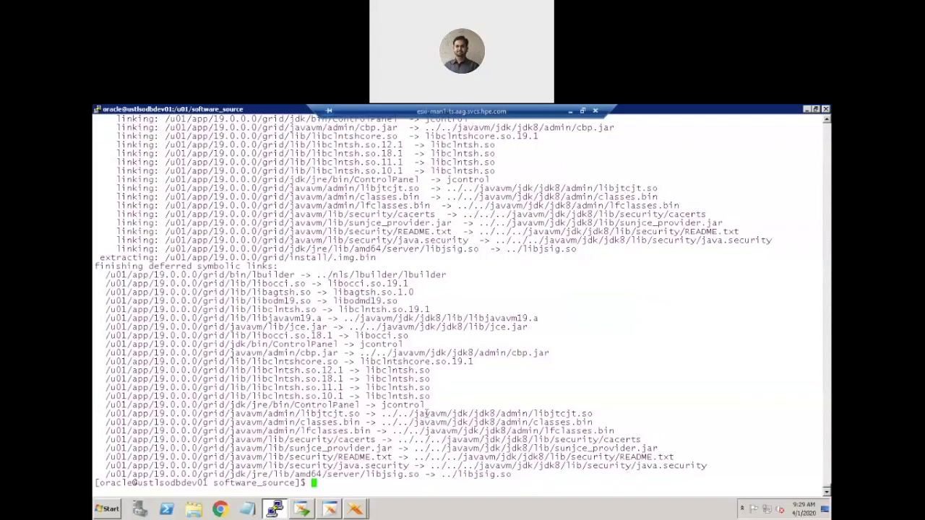
pyautogui.write('cd /dev/orac')
pyautogui.press('Tab')
pyautogui.press('Tab')
pyautogui.press('Tab')
pyautogui.write('d')
pyautogui.press('Tab')
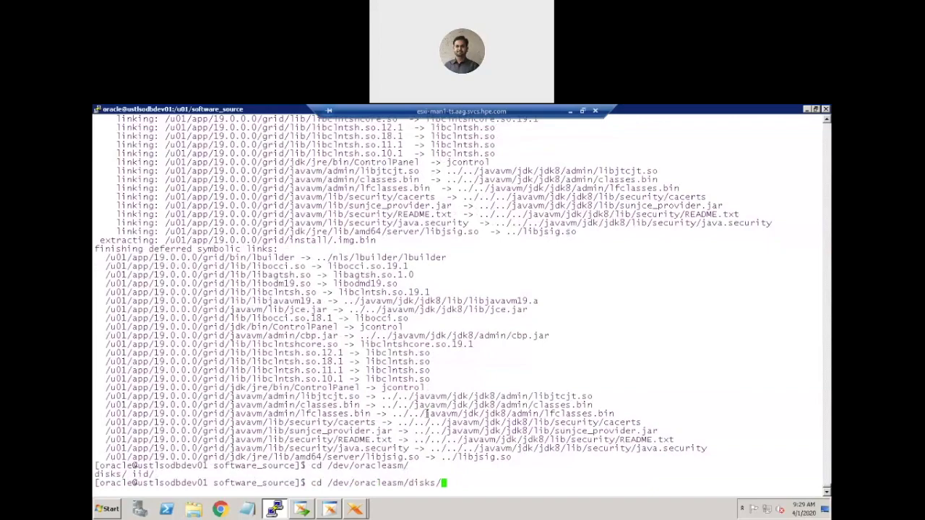
pyautogui.press('Return')
# List the disks directory with ls -ltr and copy the path /dev/oracleasm/disks/ from the terminal.
pyautogui.write('ls -ltr')
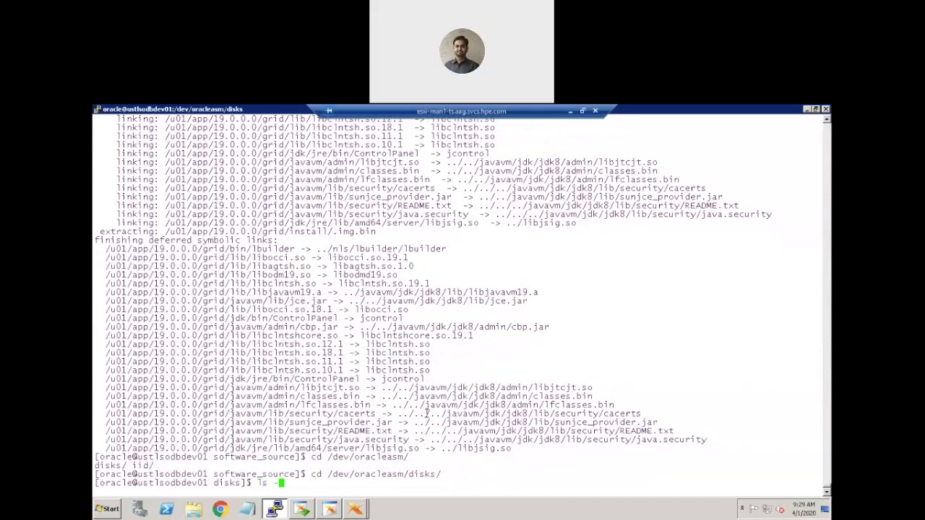
pyautogui.press('Return')
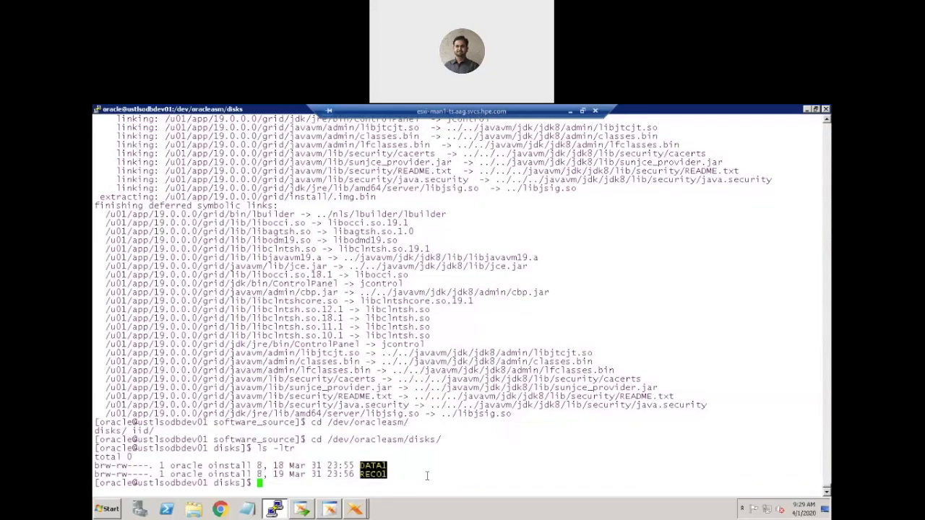
pyautogui.doubleClick(398, 443)
pyautogui.hotkey('ctrl', 'c')
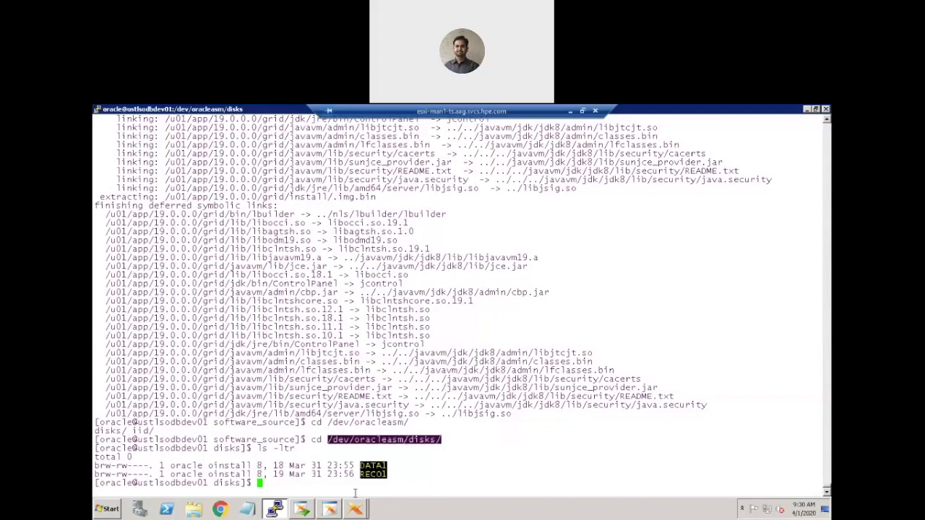
# Back in the Grid installer, set the disk discovery path to /dev/oracleasm/disks/* and use the DATA1 disk for the disk group.
pyautogui.click(329, 510)
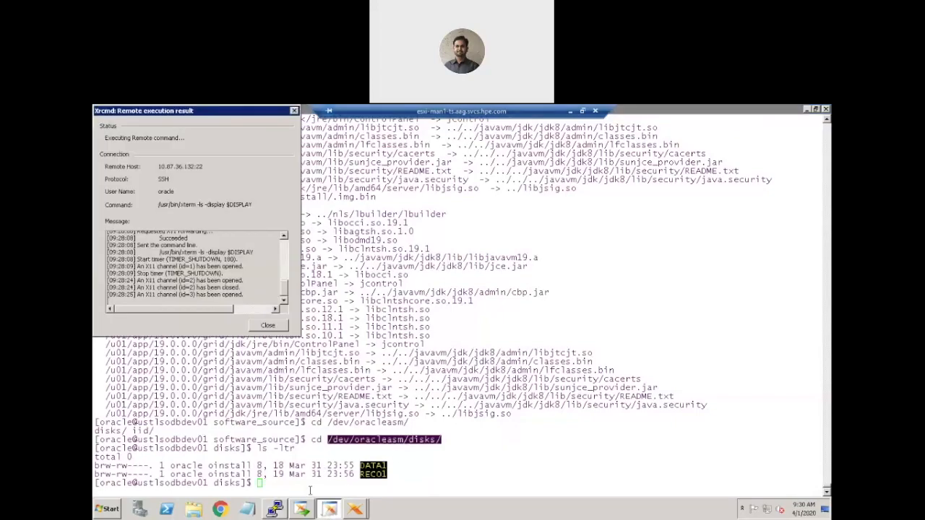
pyautogui.click(355, 511)
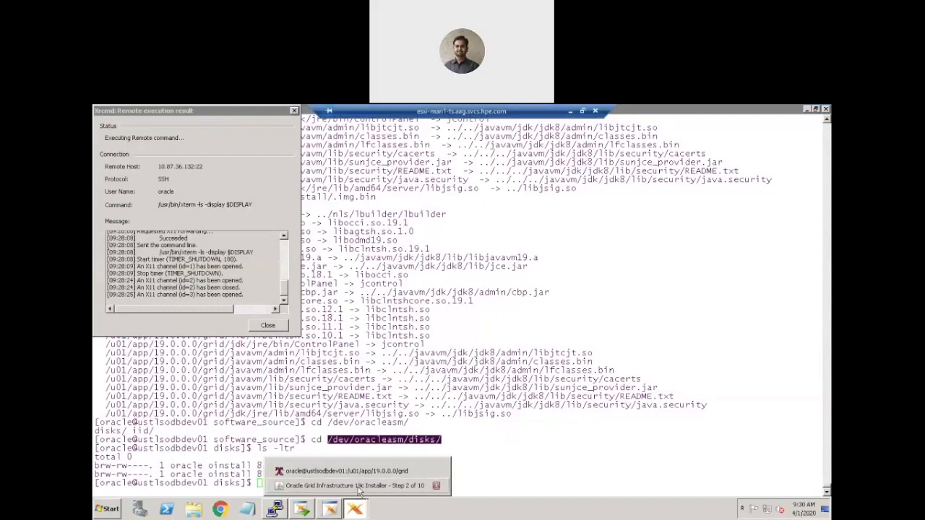
pyautogui.click(355, 485)
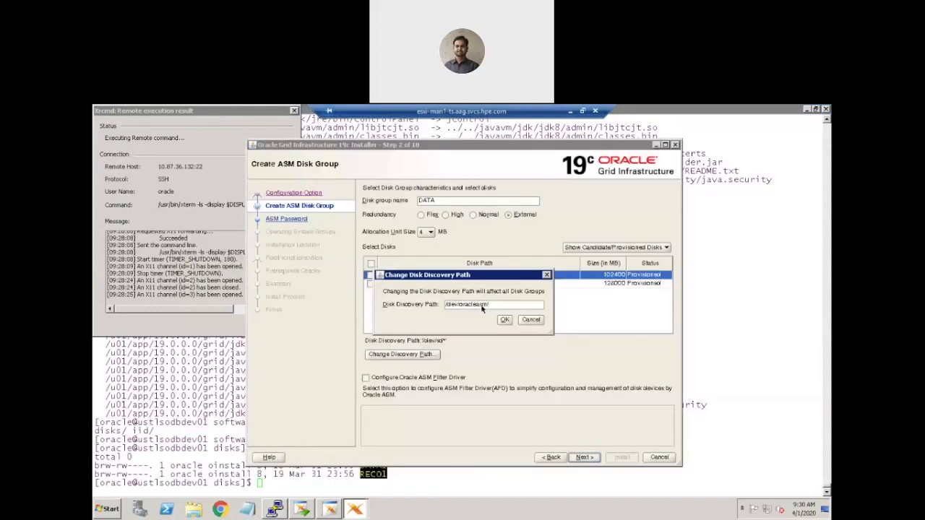
pyautogui.press('BackSpace')
pyautogui.press('BackSpace')
pyautogui.press('BackSpace')
pyautogui.press('BackSpace')
pyautogui.press('BackSpace')
pyautogui.press('BackSpace')
pyautogui.press('BackSpace')
pyautogui.press('BackSpace')
pyautogui.press('BackSpace')
pyautogui.press('BackSpace')
pyautogui.press('BackSpace')
pyautogui.press('BackSpace')
pyautogui.press('BackSpace')
pyautogui.press('BackSpace')
pyautogui.press('BackSpace')
pyautogui.hotkey('ctrl', 'v')
pyautogui.click(505, 320)
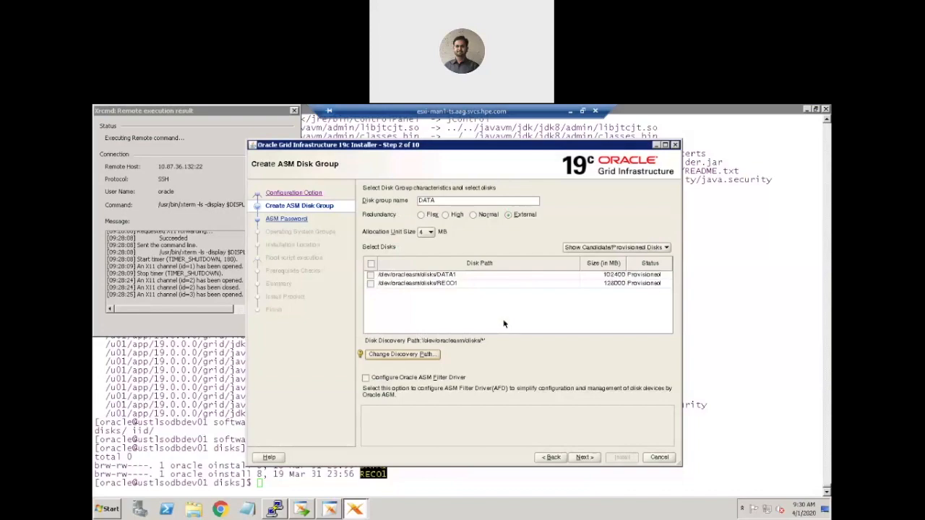
pyautogui.click(370, 275)
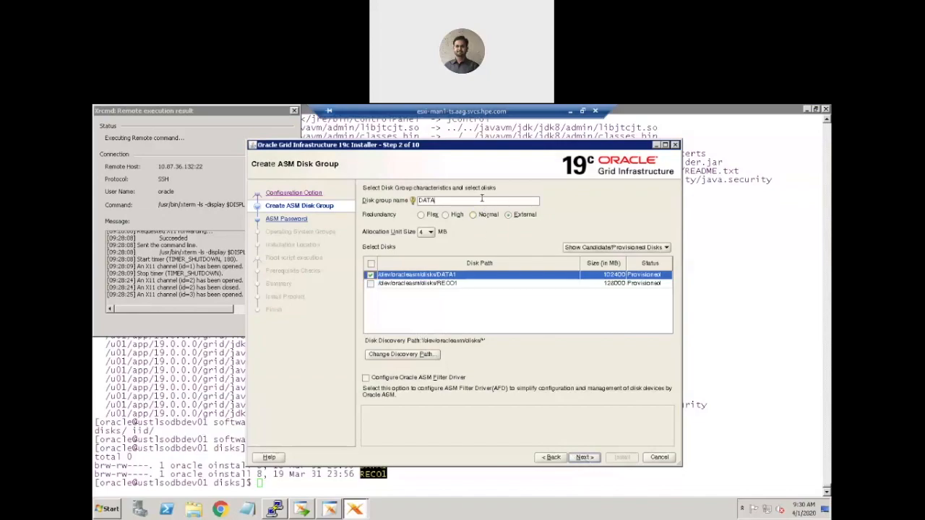
pyautogui.click(586, 458)
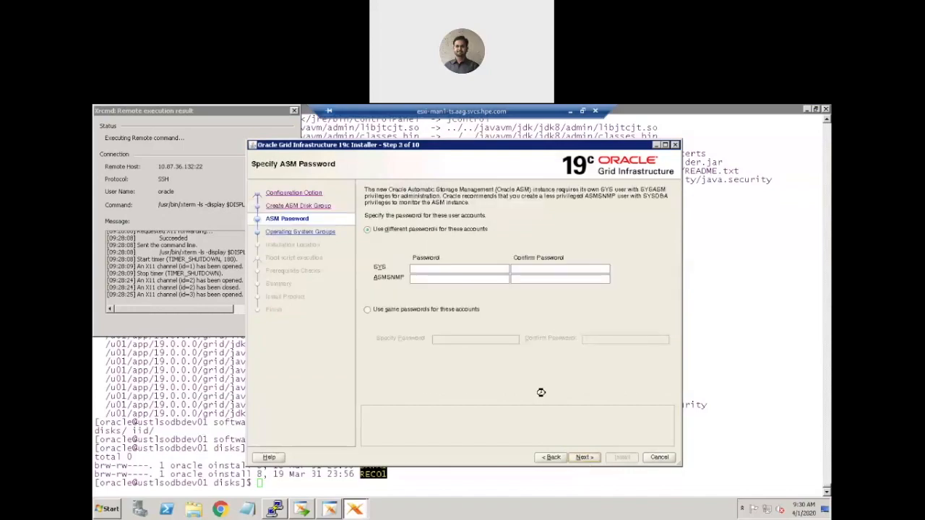
# Use the same password for the SYS and ASMSNMP accounts, enter and confirm the ASM password, and accept the password-standard warning.
pyautogui.click(368, 310)
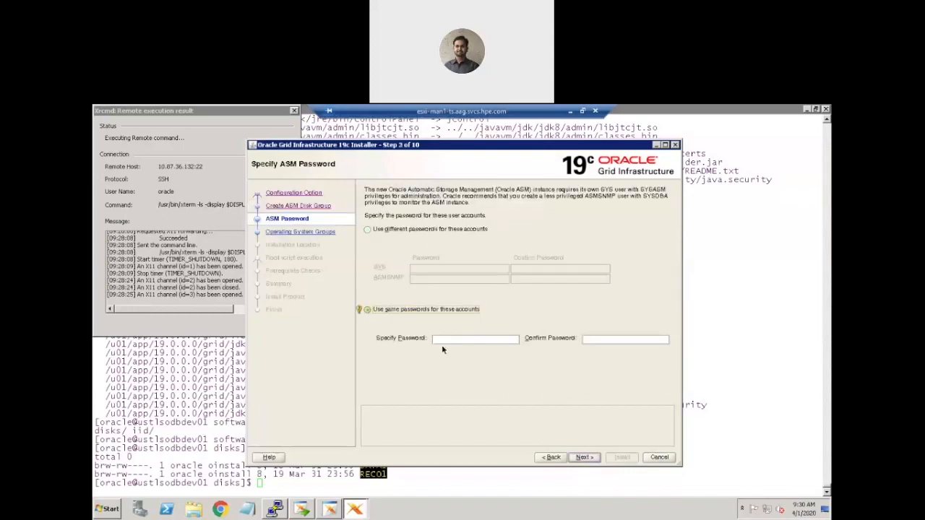
pyautogui.click(447, 342)
pyautogui.write('oracle')
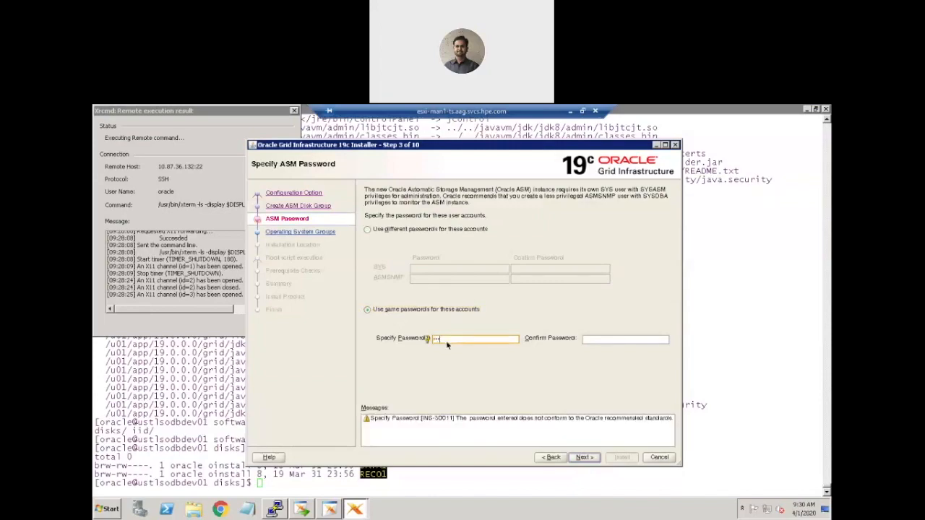
pyautogui.press('Tab')
pyautogui.write('ora')
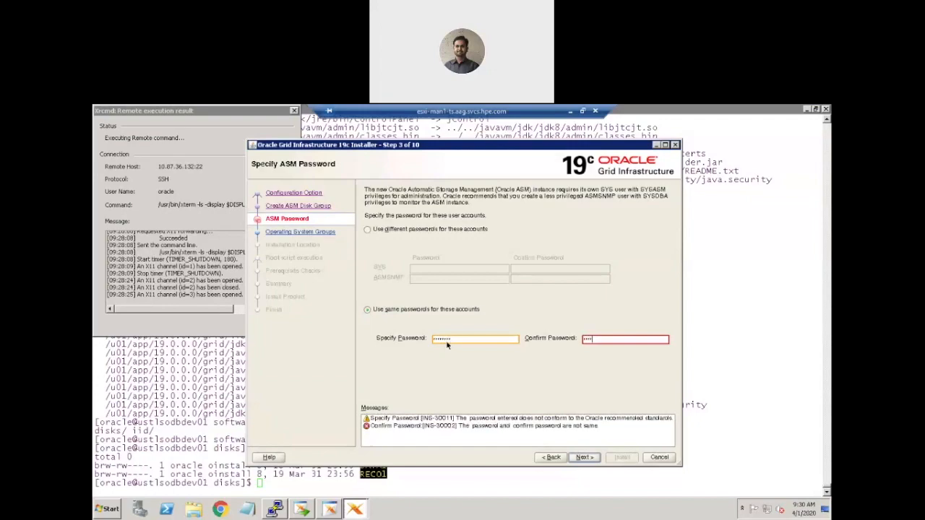
pyautogui.press('BackSpace')
pyautogui.press('BackSpace')
pyautogui.press('BackSpace')
pyautogui.press('BackSpace')
pyautogui.write('********')
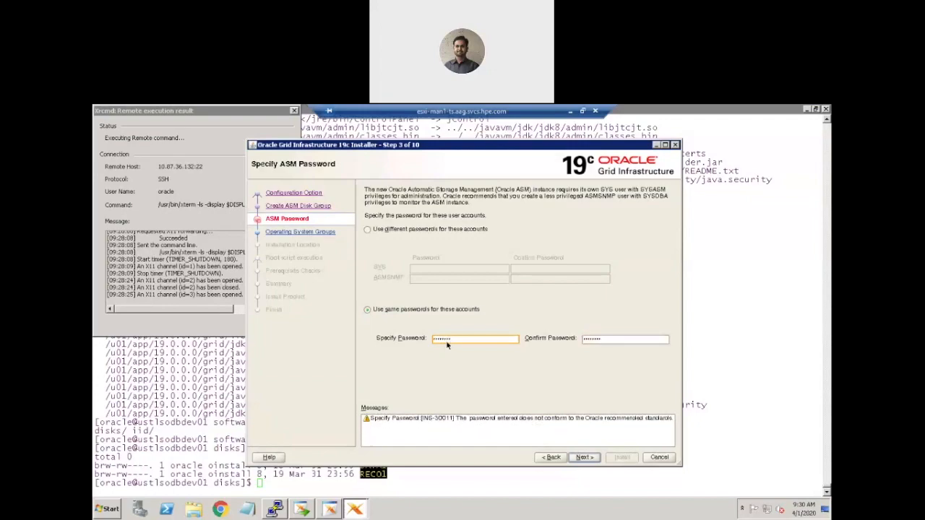
pyautogui.click(584, 458)
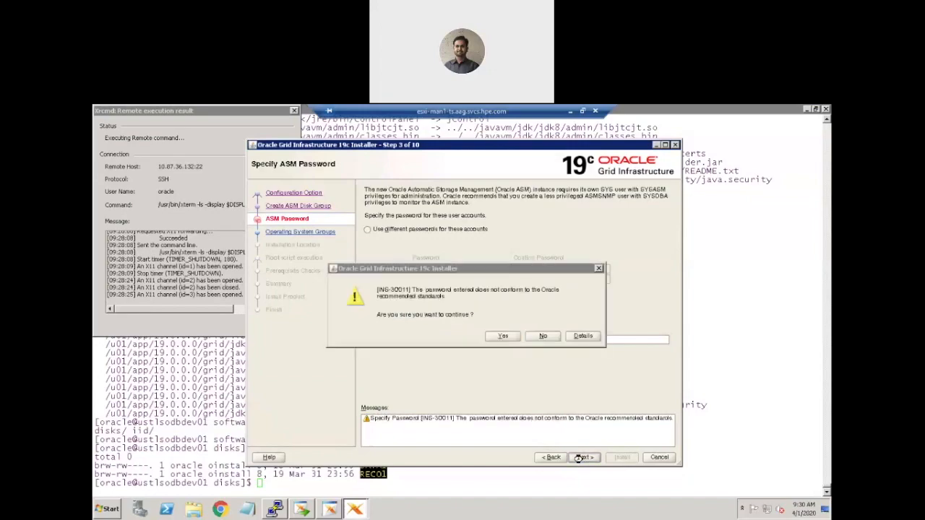
pyautogui.click(503, 337)
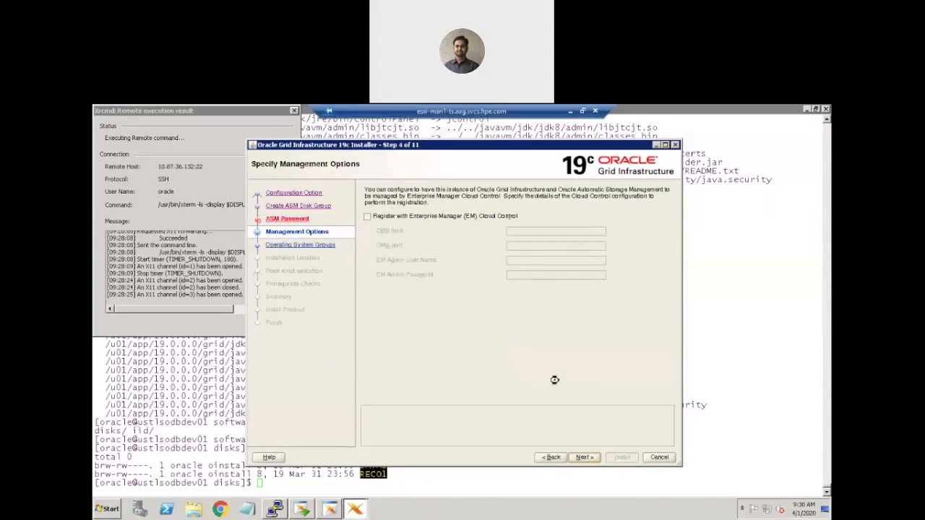
# Skip Enterprise Manager registration, set the Oracle ASM Administrator (OSASM) group to oinstall, and accept the same-group warning.
pyautogui.click(585, 458)
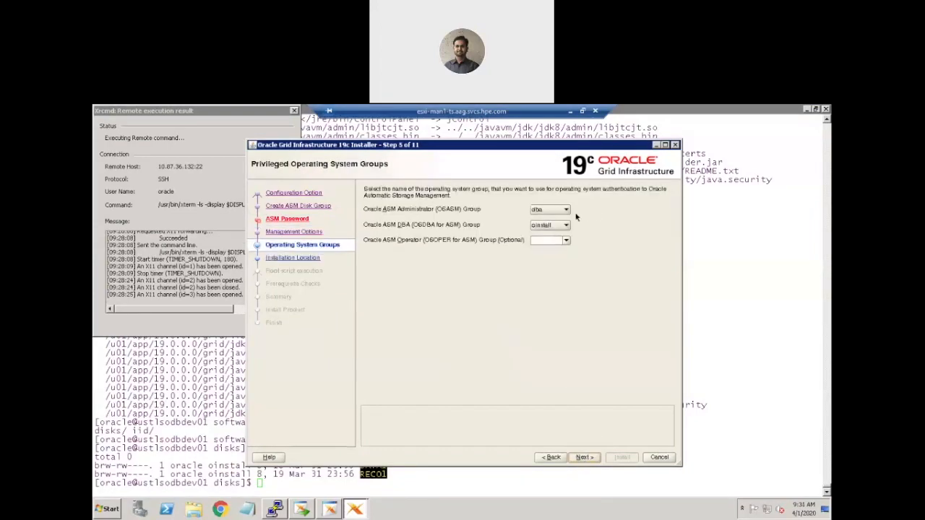
pyautogui.click(567, 211)
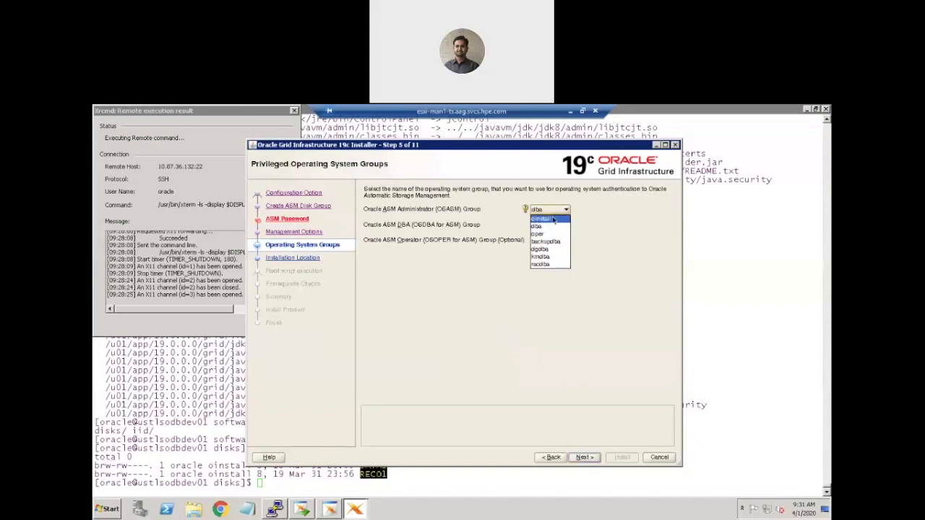
pyautogui.click(548, 259)
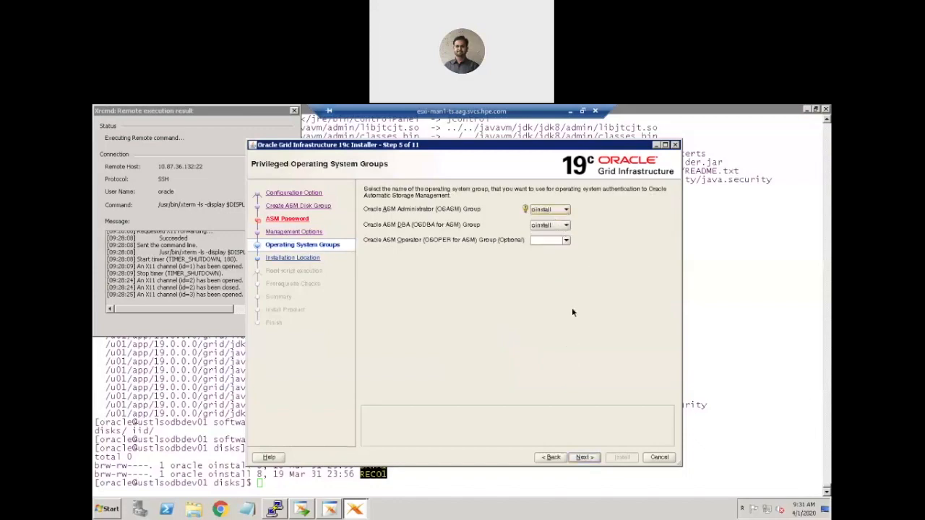
pyautogui.click(584, 458)
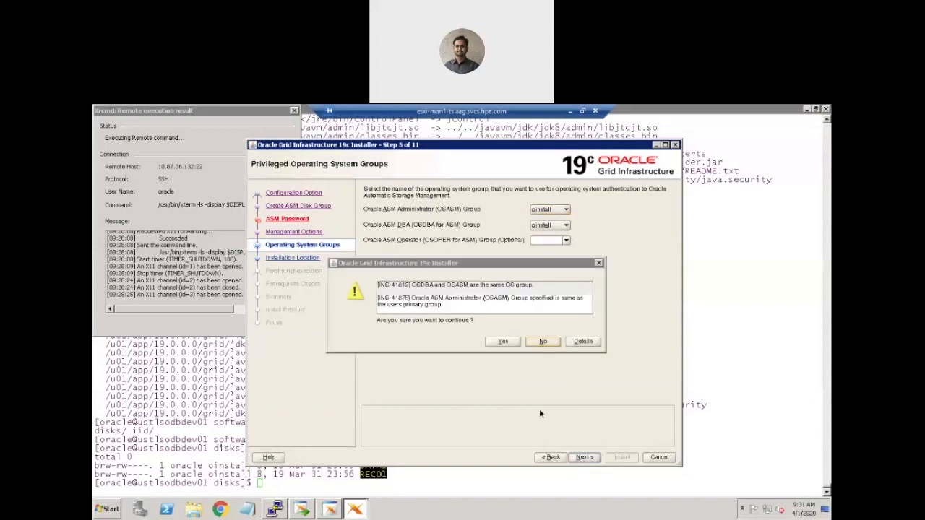
pyautogui.click(503, 342)
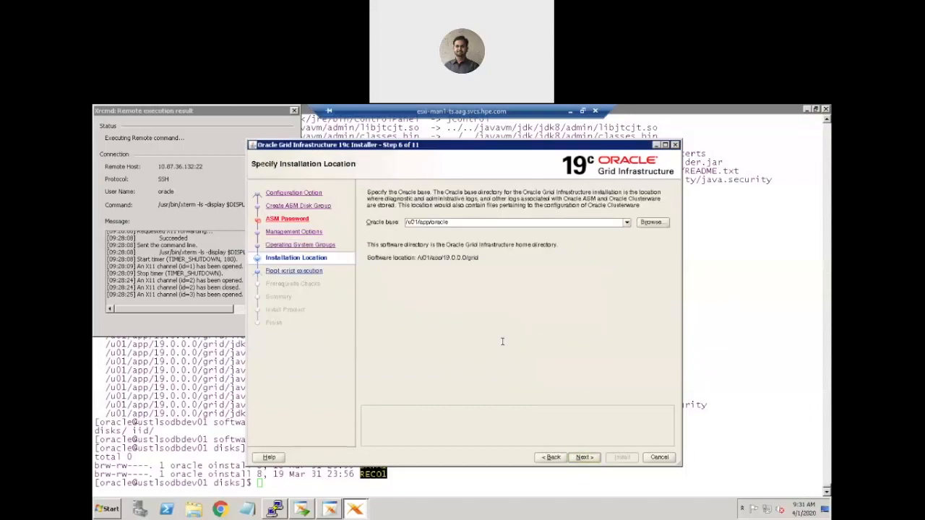
# Accept the default Oracle base and inventory directories, leave automatic root script execution off, and run the prerequisite checks.
pyautogui.click(585, 458)
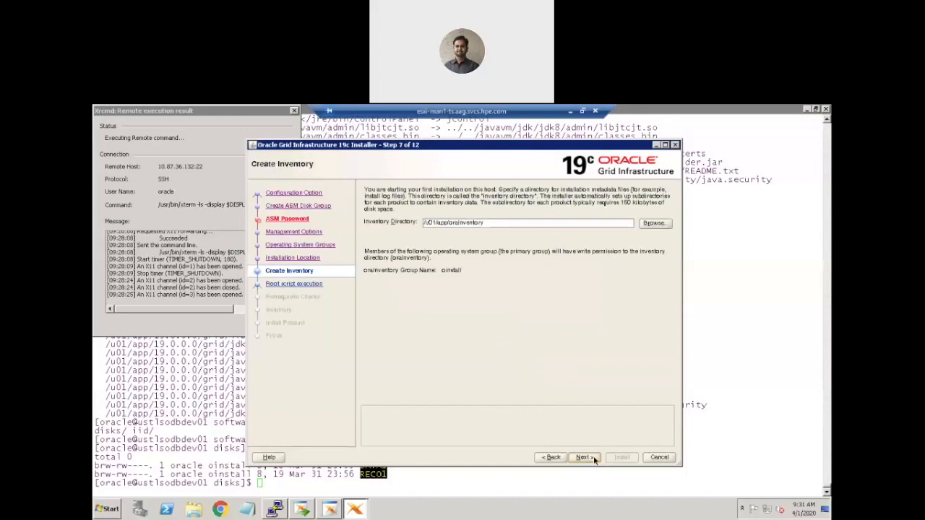
pyautogui.click(588, 458)
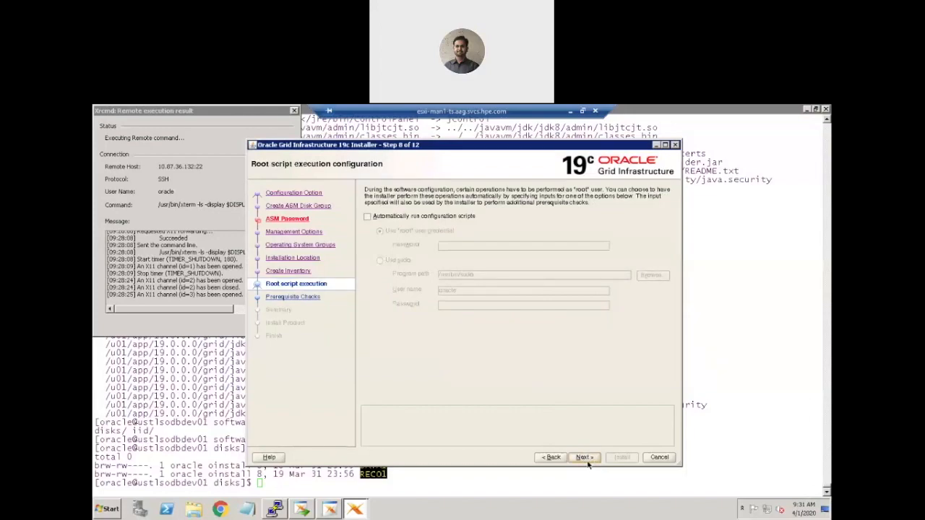
pyautogui.click(585, 458)
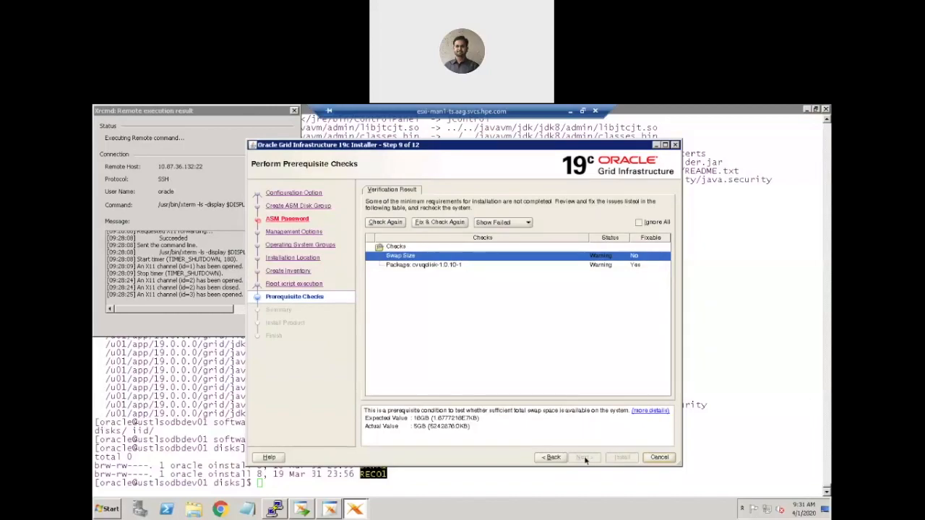
# Review the cvuqdisk-1.0.10-1 package check, ignore all prerequisite warnings, and confirm continuing to the summary.
pyautogui.click(411, 266)
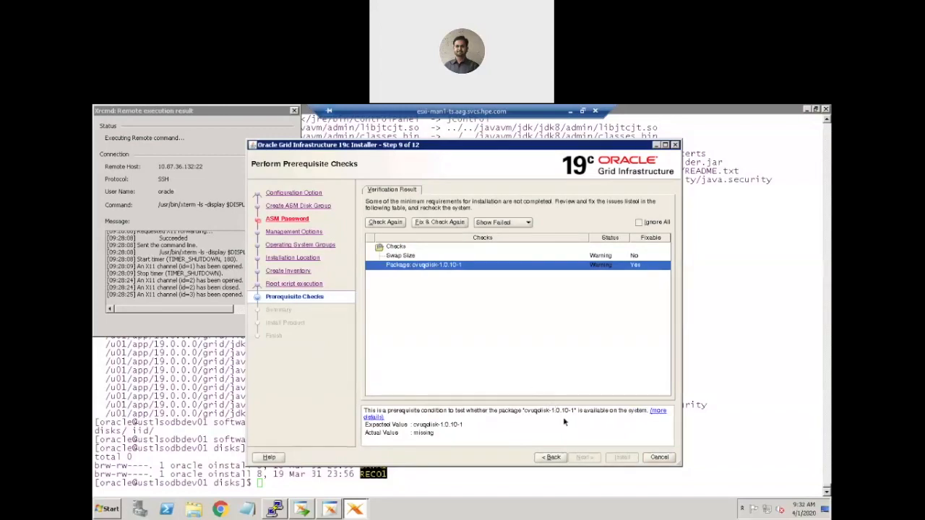
pyautogui.click(640, 224)
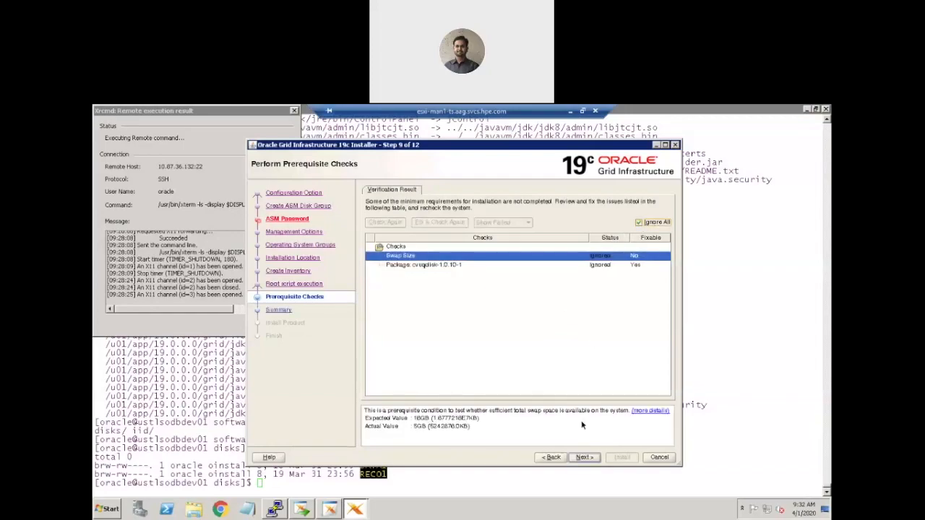
pyautogui.click(584, 458)
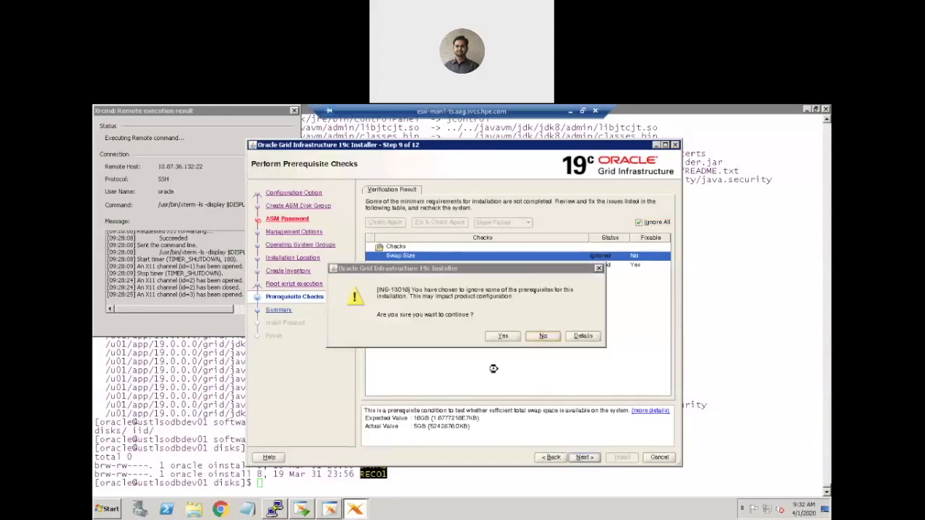
pyautogui.click(504, 337)
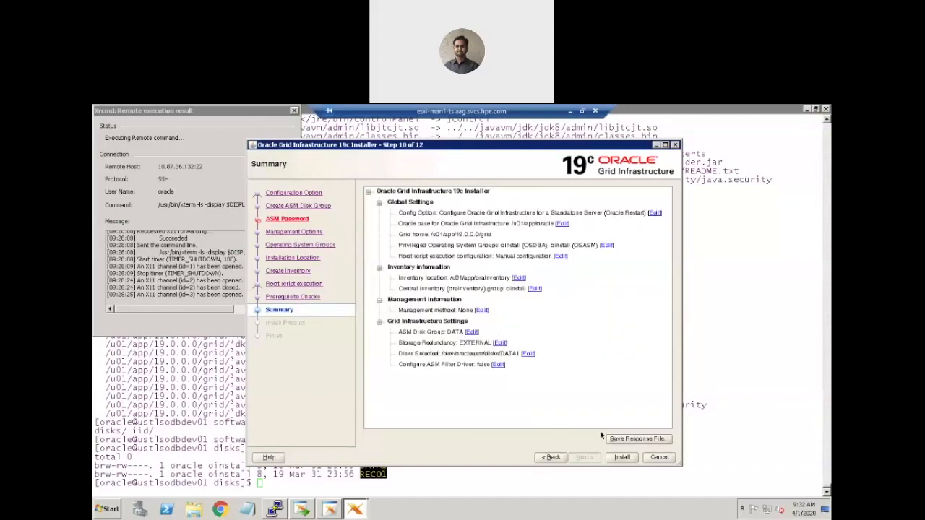
# Save the response file as grid.rsp in the oracle directory and start the Grid Infrastructure installation.
pyautogui.click(624, 441)
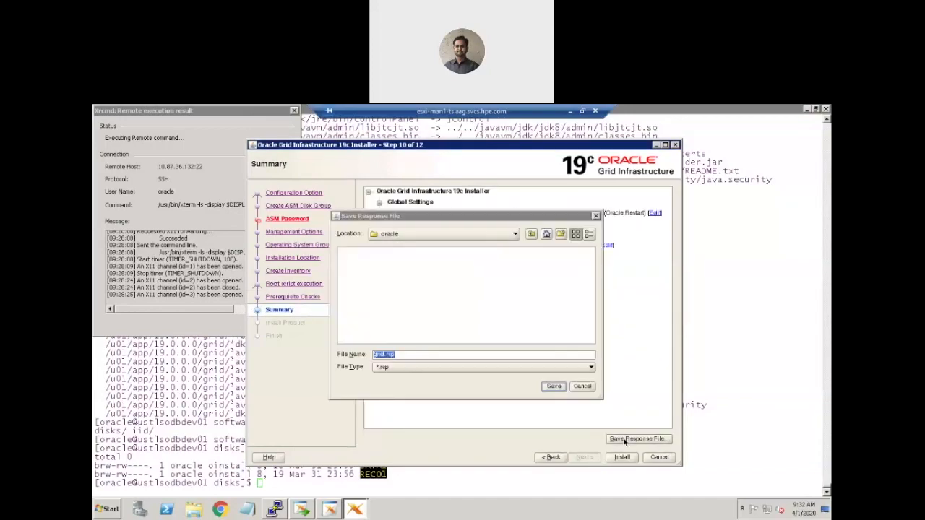
pyautogui.click(555, 386)
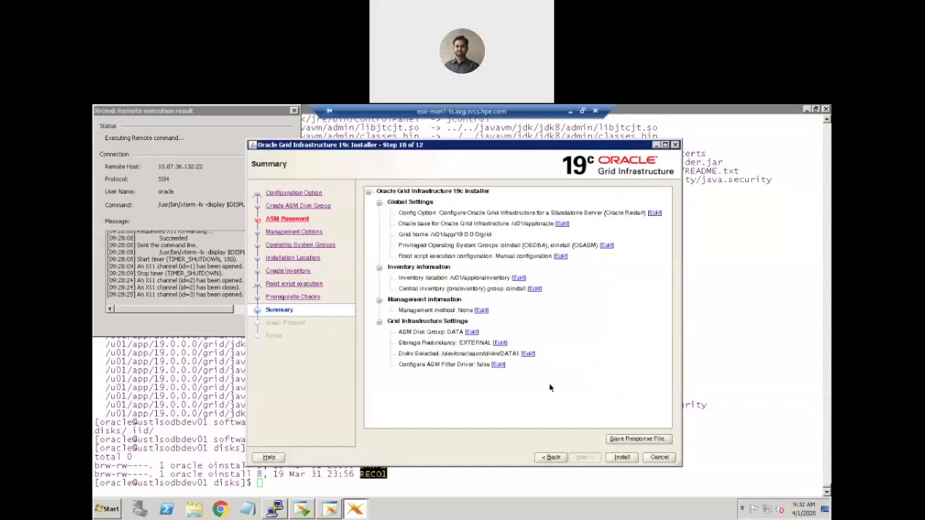
pyautogui.click(622, 458)
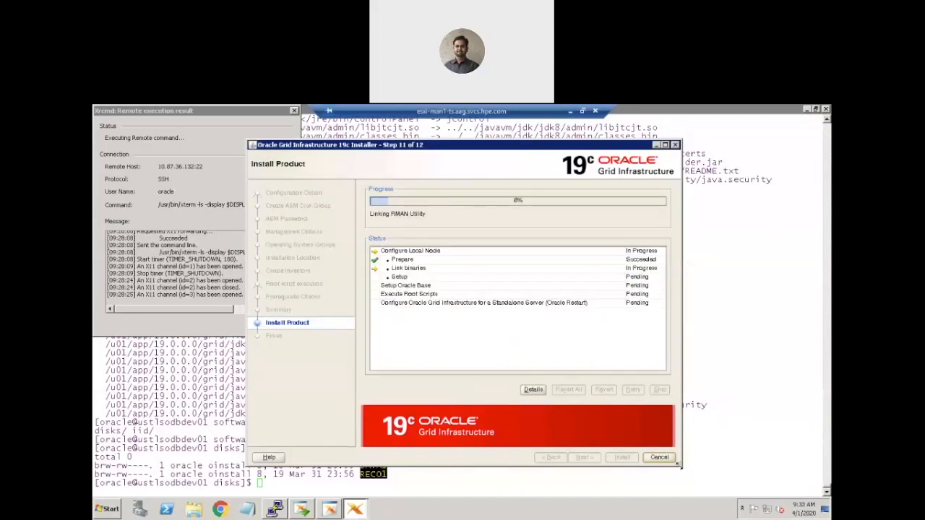
# Enlarge the installer window, bring the Execute Configuration Scripts dialog fully into view, and copy the orainstRoot.sh script path.
pyautogui.moveTo(680, 466); pyautogui.dragTo(759, 490)
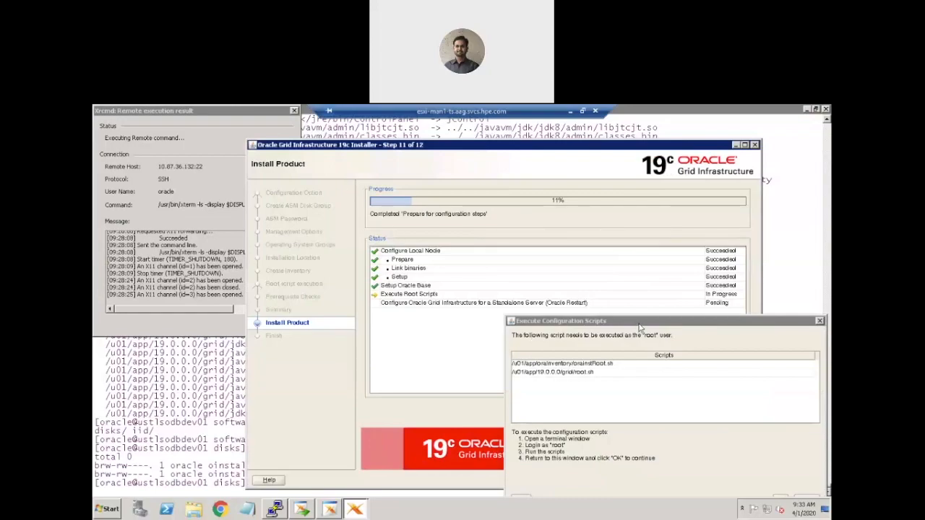
pyautogui.moveTo(639, 328); pyautogui.dragTo(555, 274)
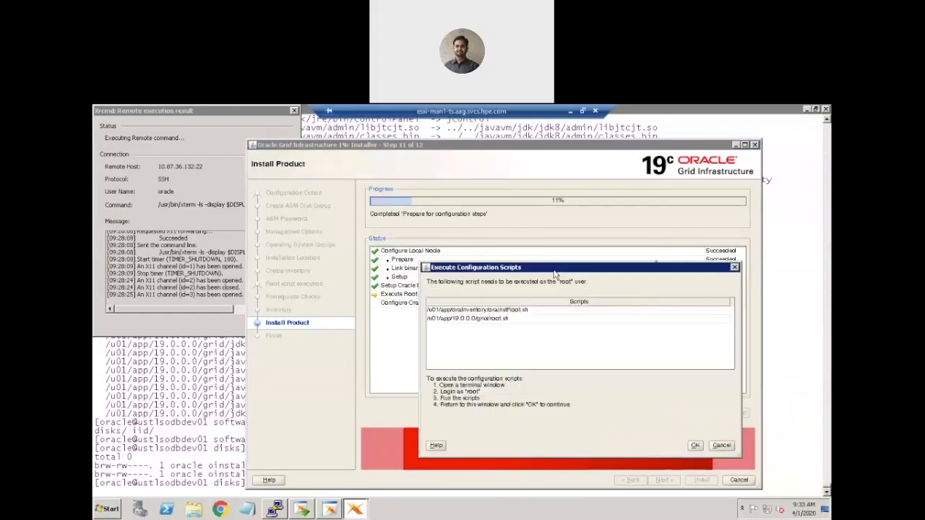
pyautogui.click(544, 311)
pyautogui.hotkey('ctrl', 'c')
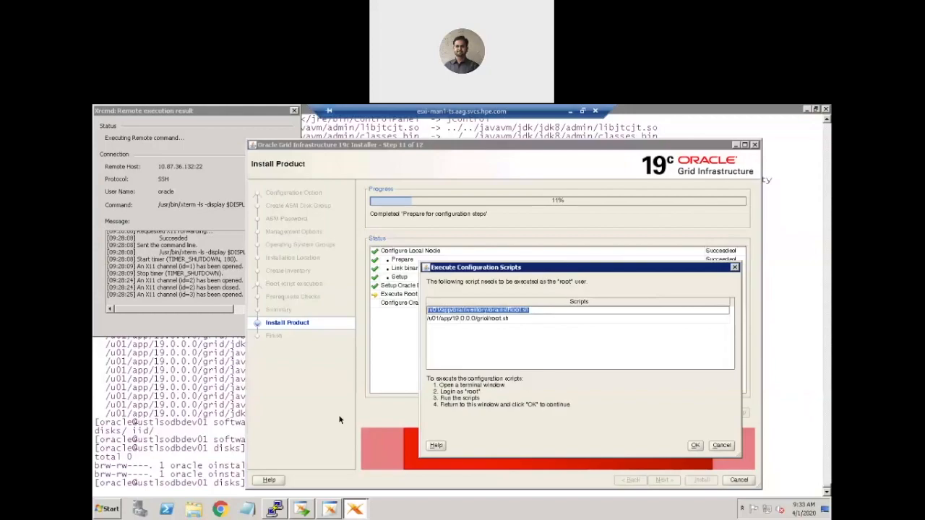
# Switch to the PuTTY terminal, become root with sudo su -, and run /u01/app/oraInventory/orainstRoot.sh.
pyautogui.click(274, 509)
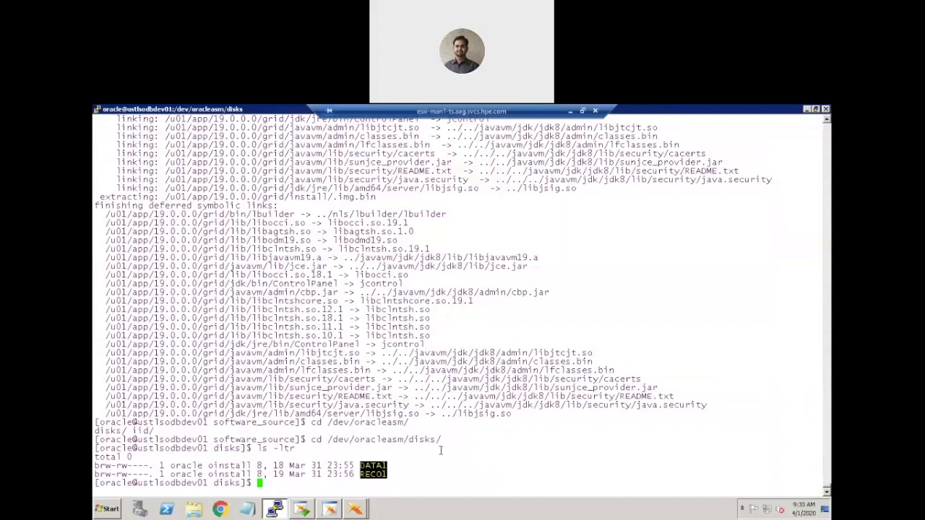
pyautogui.write('sudo su -')
pyautogui.press('Return')
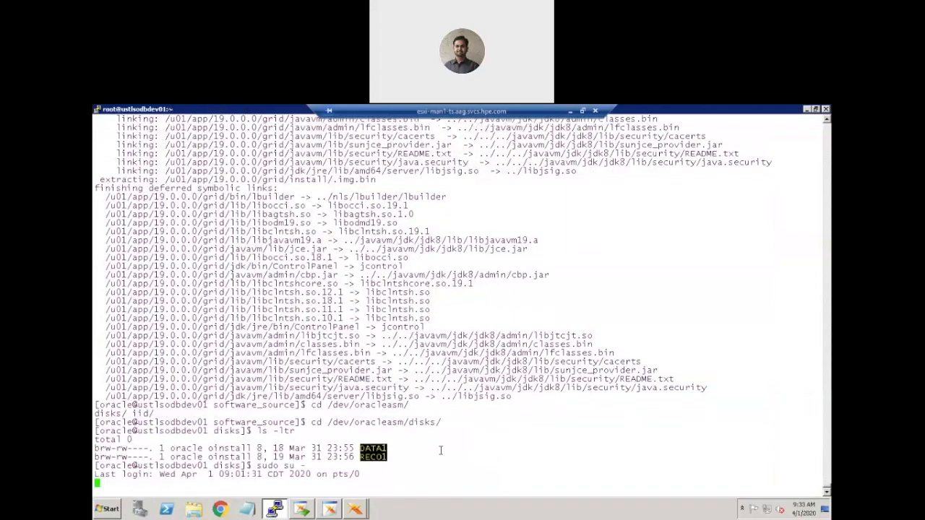
pyautogui.rightClick(495, 413)
pyautogui.press('Return')
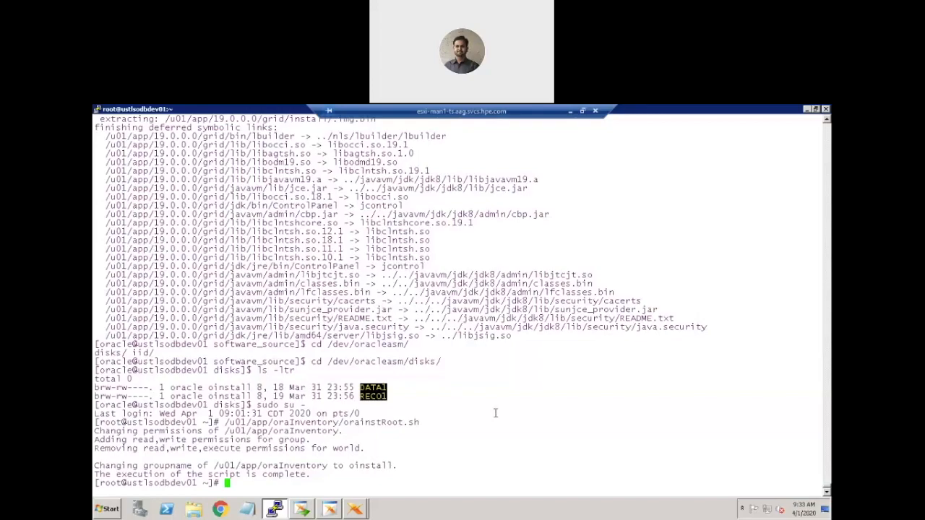
# Return to the Grid installer and copy the /u01/app/19.0.0.0/grid/root.sh path from the configuration scripts list.
pyautogui.click(331, 510)
pyautogui.click(355, 510)
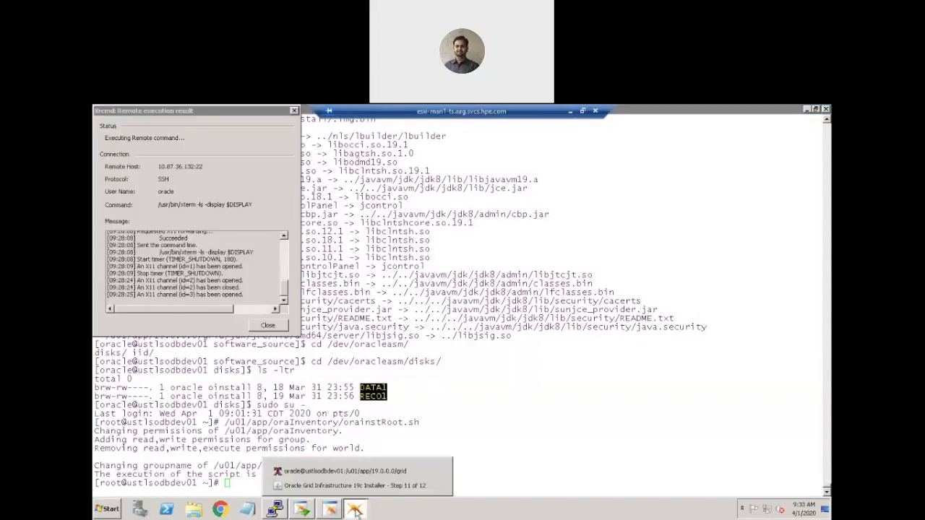
pyautogui.click(362, 473)
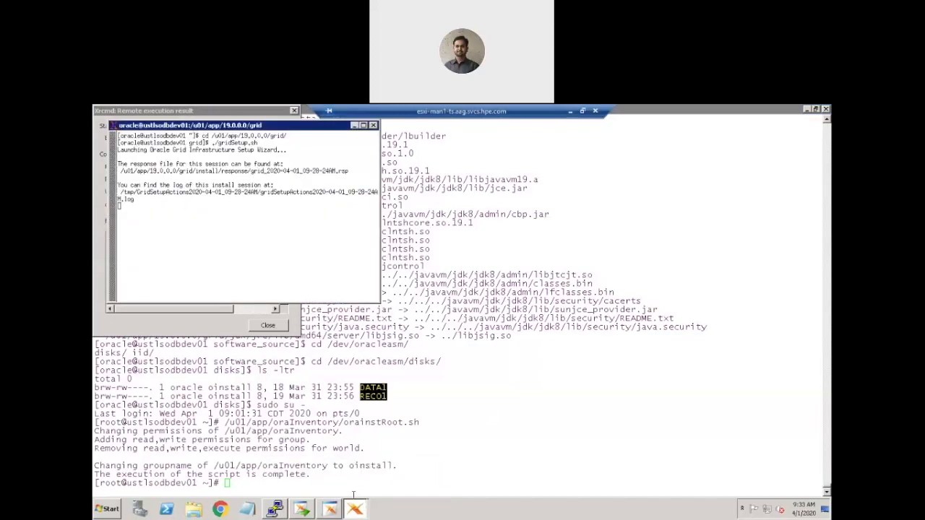
pyautogui.click(355, 509)
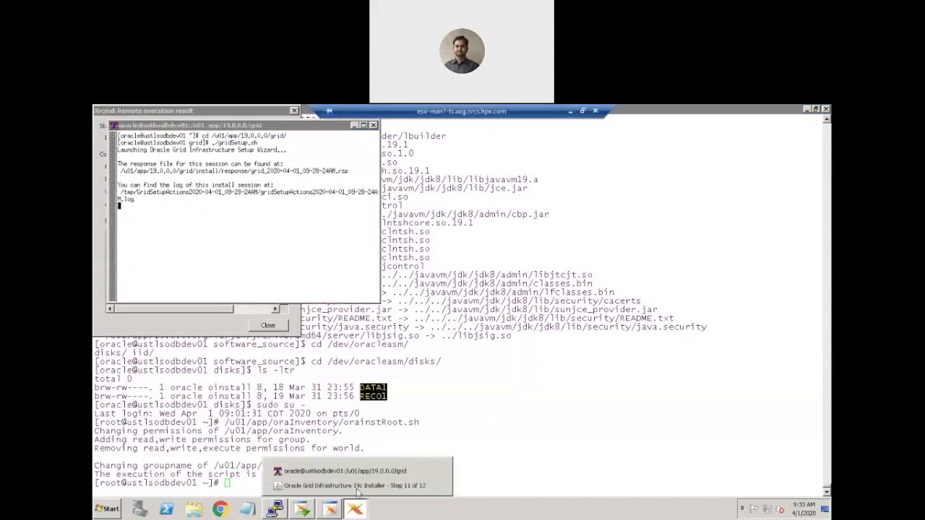
pyautogui.click(356, 487)
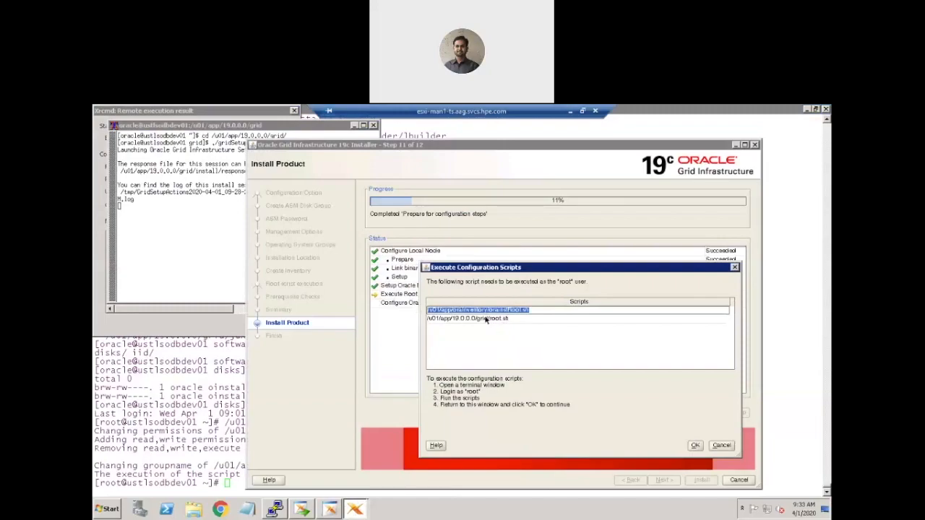
pyautogui.click(487, 319)
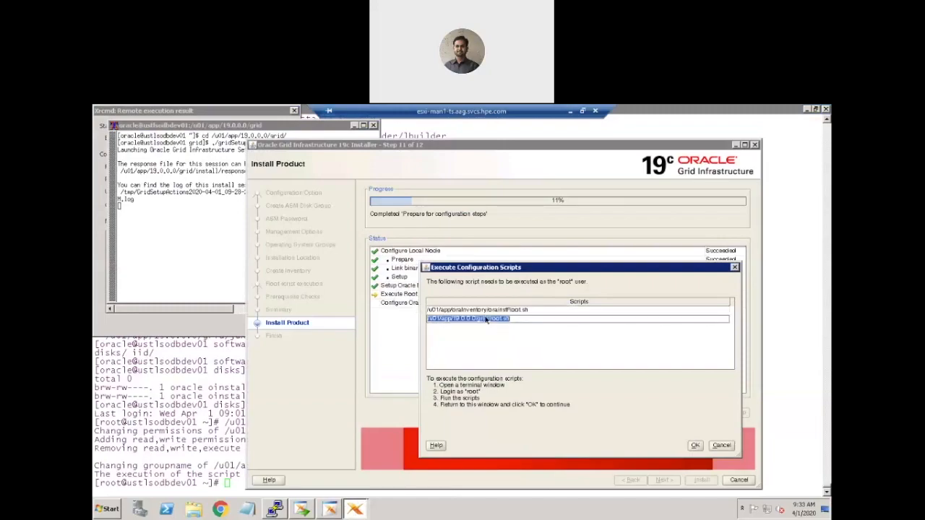
# Run /u01/app/19.0.0.0/grid/root.sh in the root PuTTY terminal, accepting /usr/local/bin as the local bin directory.
pyautogui.click(274, 509)
pyautogui.rightClick(418, 435)
pyautogui.press('Return')
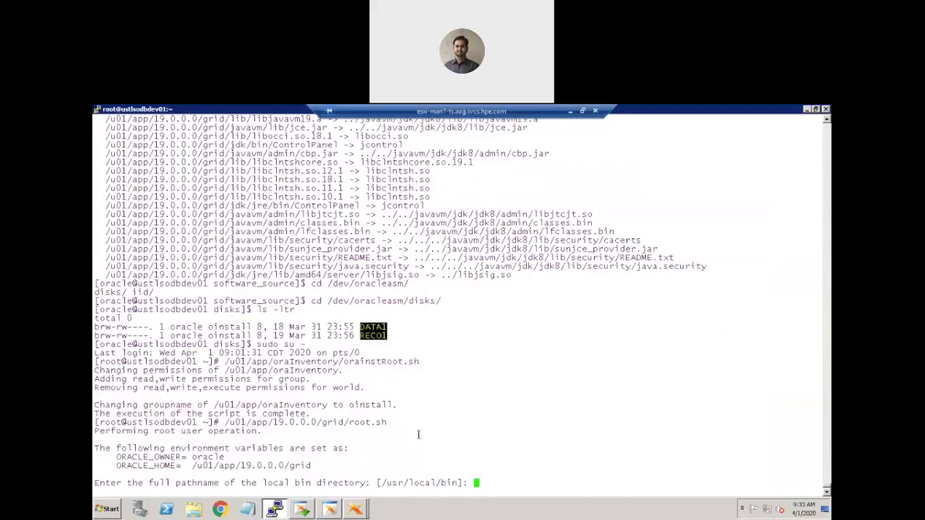
pyautogui.press('Return')
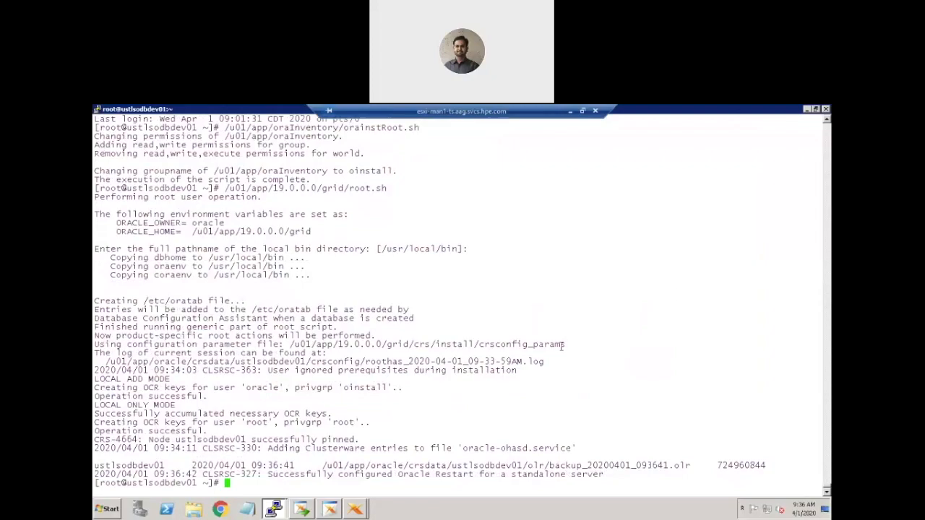
# Back in the Grid installer, confirm that the root scripts have been run, let the configuration finish, and close the installer.
pyautogui.click(356, 511)
pyautogui.click(356, 485)
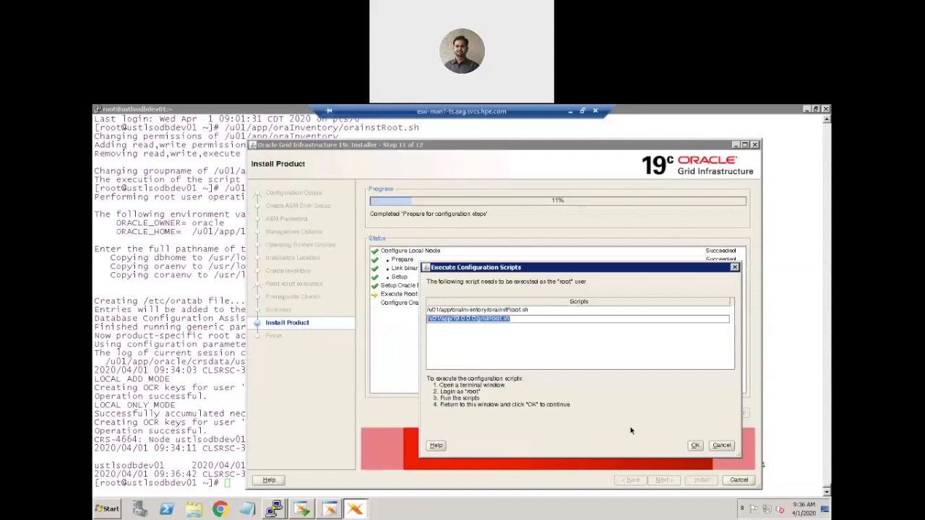
pyautogui.click(695, 446)
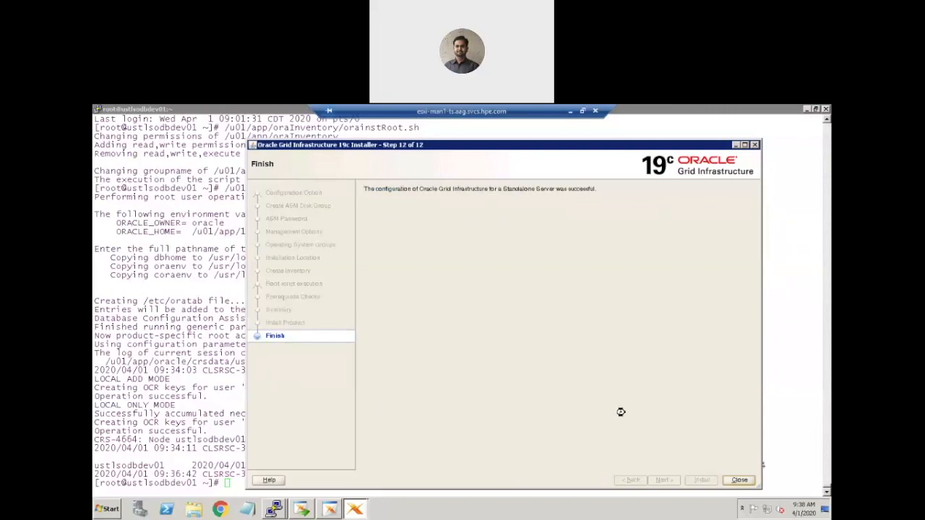
pyautogui.click(739, 480)
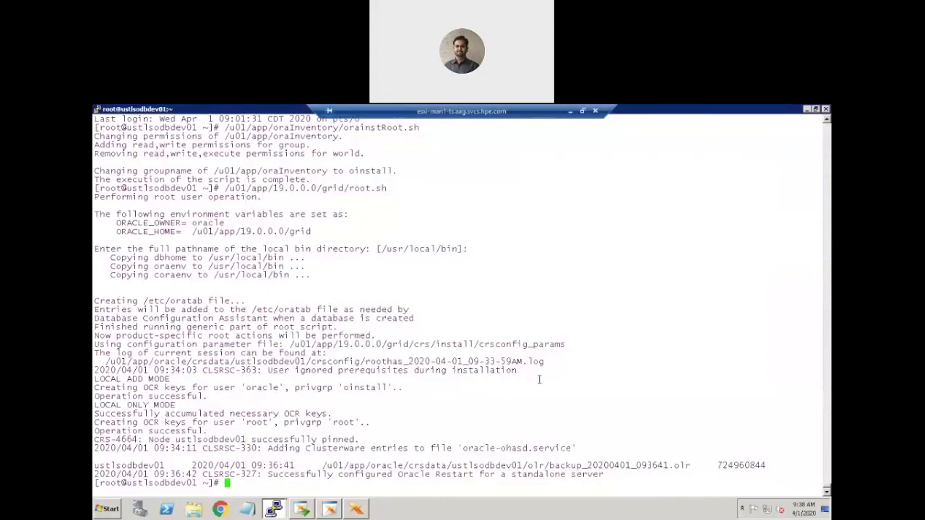
# Switch to the other PuTTY session and check for a running ASM instance with ps -ef | grep pmon.
pyautogui.hotkey('alt', 'Tab')
pyautogui.hotkey('alt', 'Tab')
pyautogui.hotkey('alt', 'Tab')
pyautogui.hotkey('alt', 'Tab')
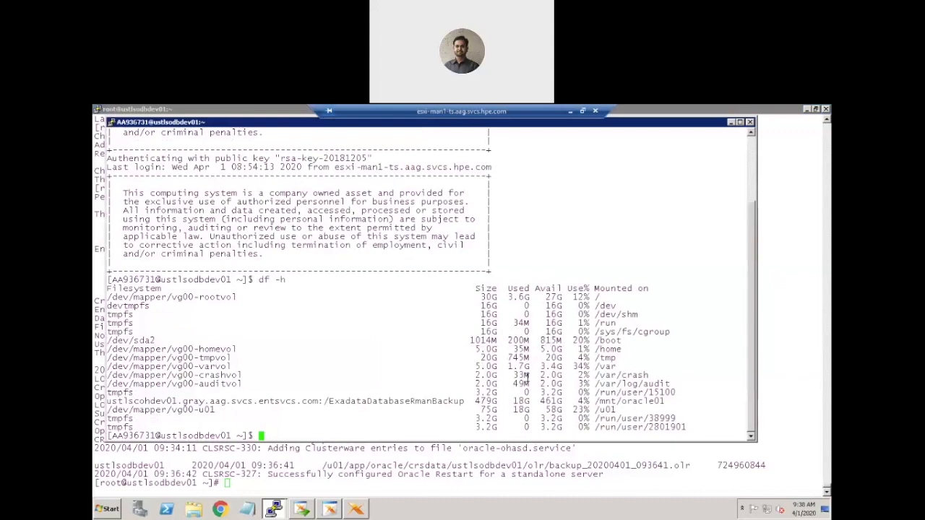
pyautogui.write('ps -df')
pyautogui.press('BackSpace')
pyautogui.press('BackSpace')
pyautogui.press('BackSpace')
pyautogui.write('e')
pyautogui.press('BackSpace')
pyautogui.write('f | grp')
pyautogui.press('BackSpace')
pyautogui.write('ep pmon')
pyautogui.press('Return')
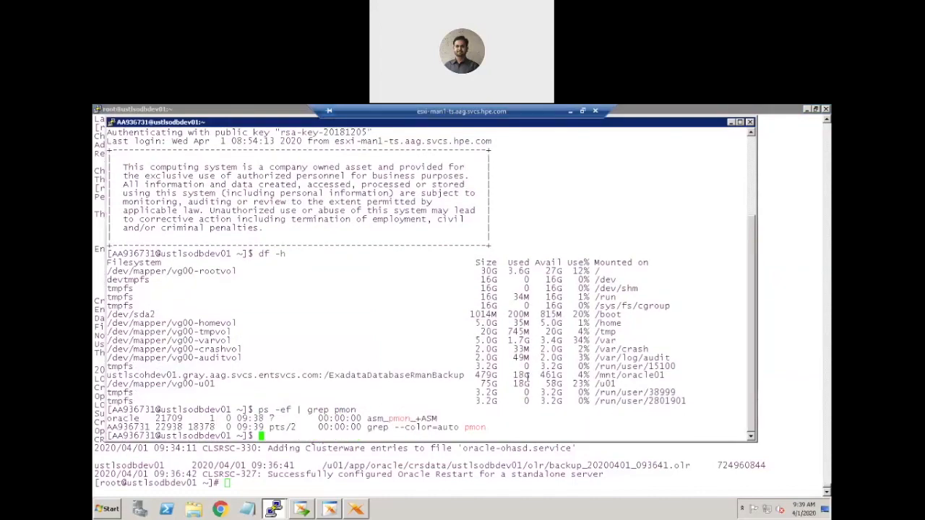
# List the running Grid Infrastructure daemons with ps -ef | grep d.bin.
pyautogui.press('Up')
pyautogui.press('BackSpace')
pyautogui.press('BackSpace')
pyautogui.press('BackSpace')
pyautogui.press('BackSpace')
pyautogui.press('BackSpace')
pyautogui.press('BackSpace')
pyautogui.press('BackSpace')
pyautogui.write('ep d.bin')
pyautogui.press('Return')
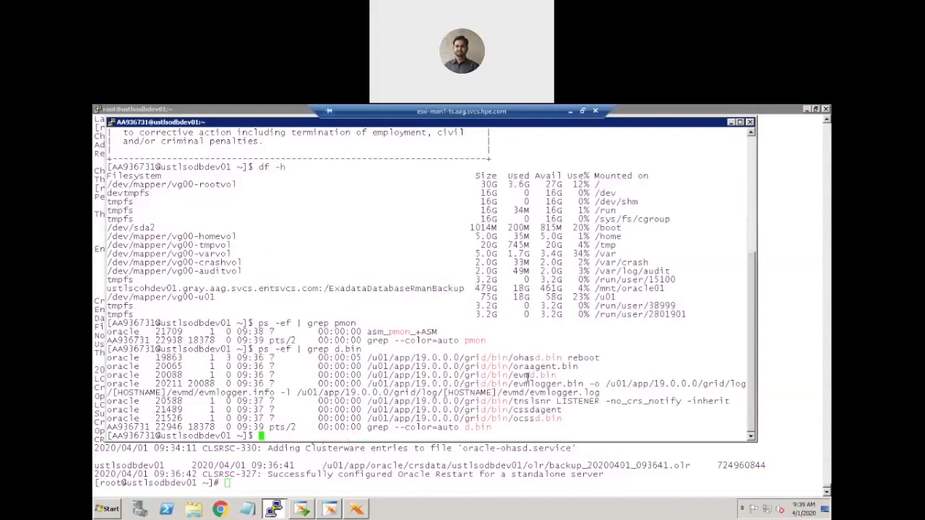